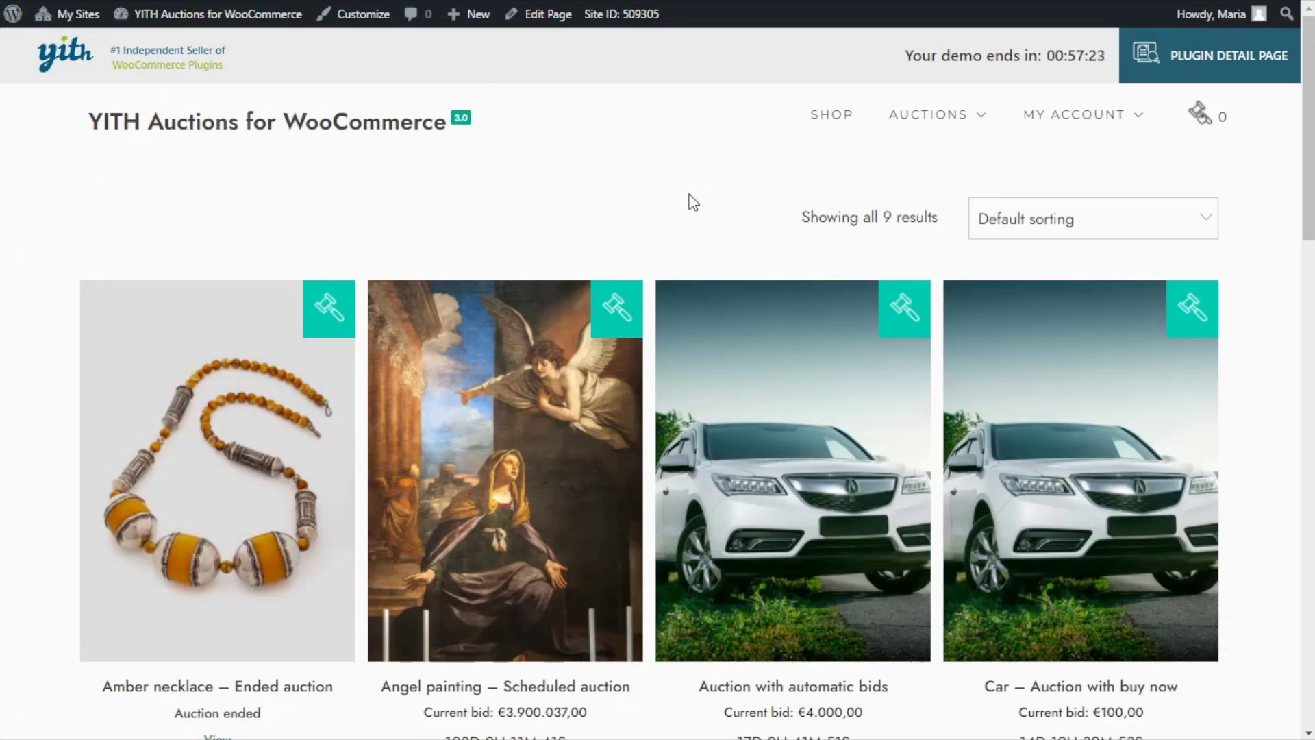
Add the "Auction with automatic bids" product from the shop to the watchlist
{"action": "left_click", "coordinate": [810, 501]}
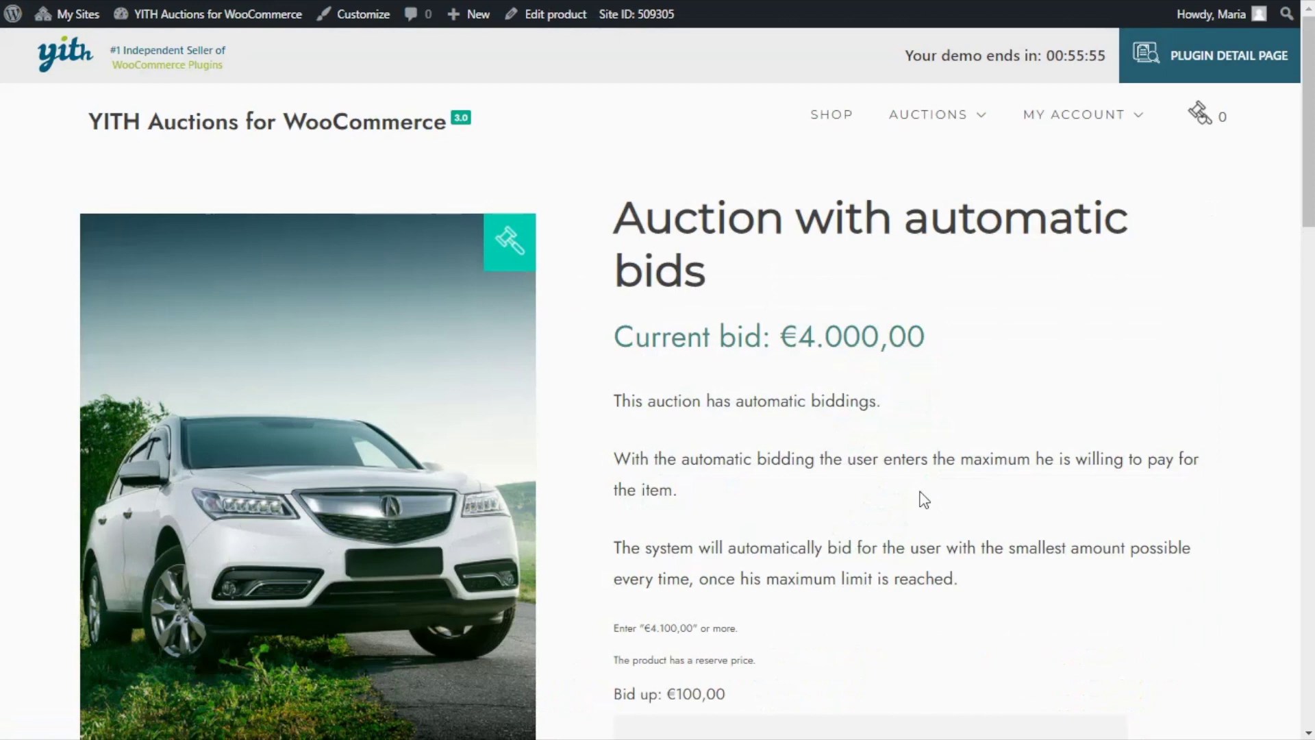
{"action": "scroll", "coordinate": [919, 500], "scroll_direction": "down", "scroll_amount": 4}
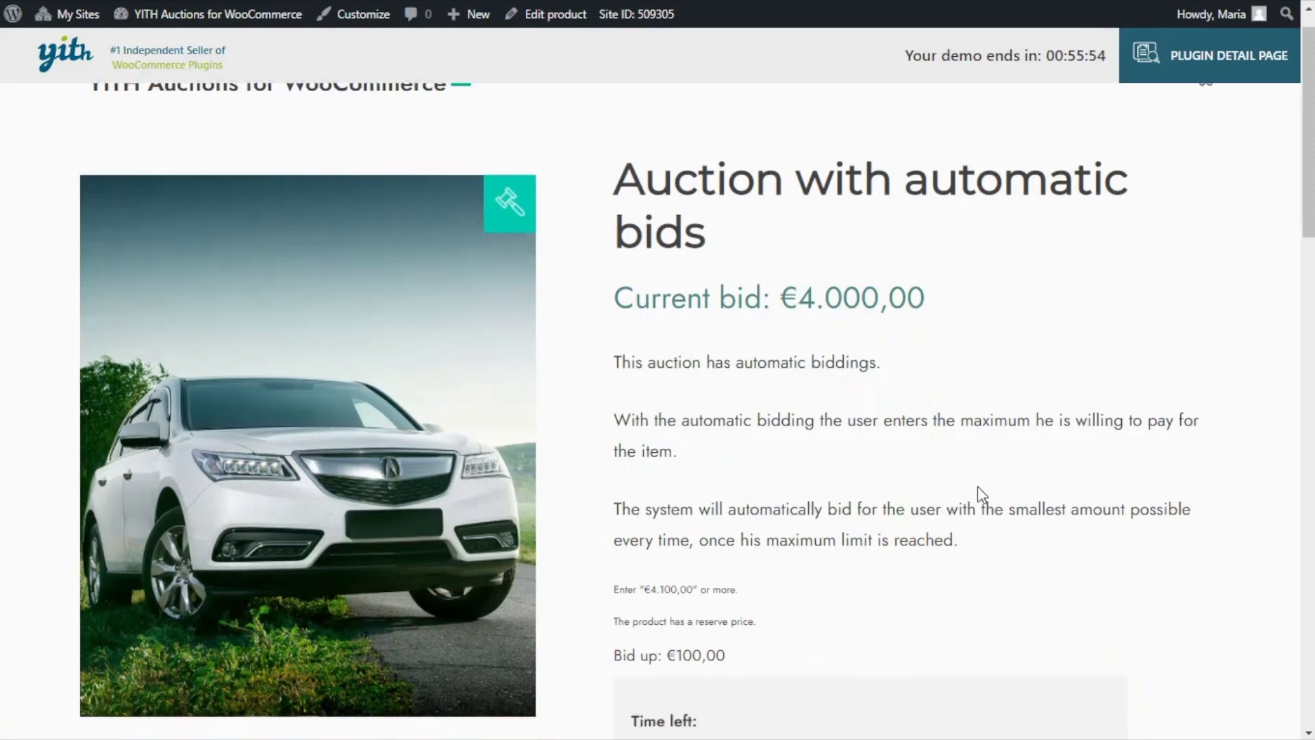
{"action": "scroll", "coordinate": [1037, 480], "scroll_direction": "down", "scroll_amount": 3}
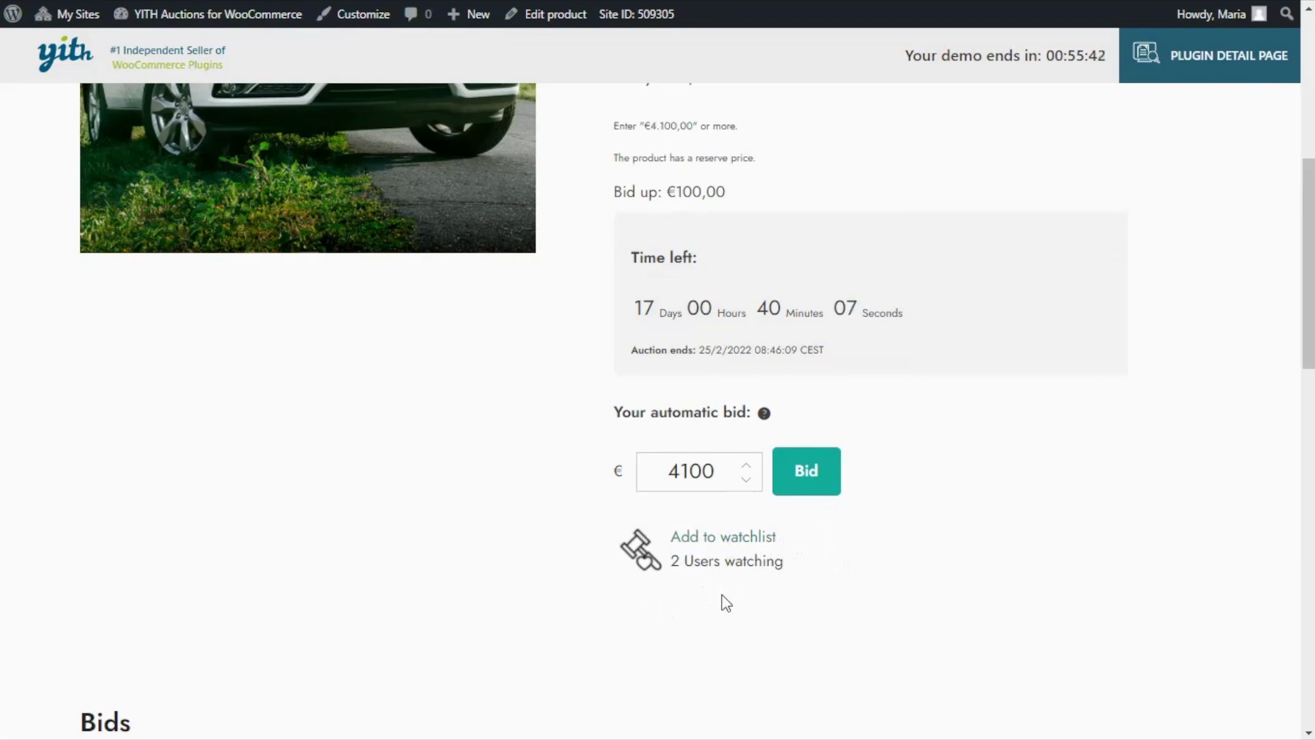
{"action": "left_click", "coordinate": [774, 544]}
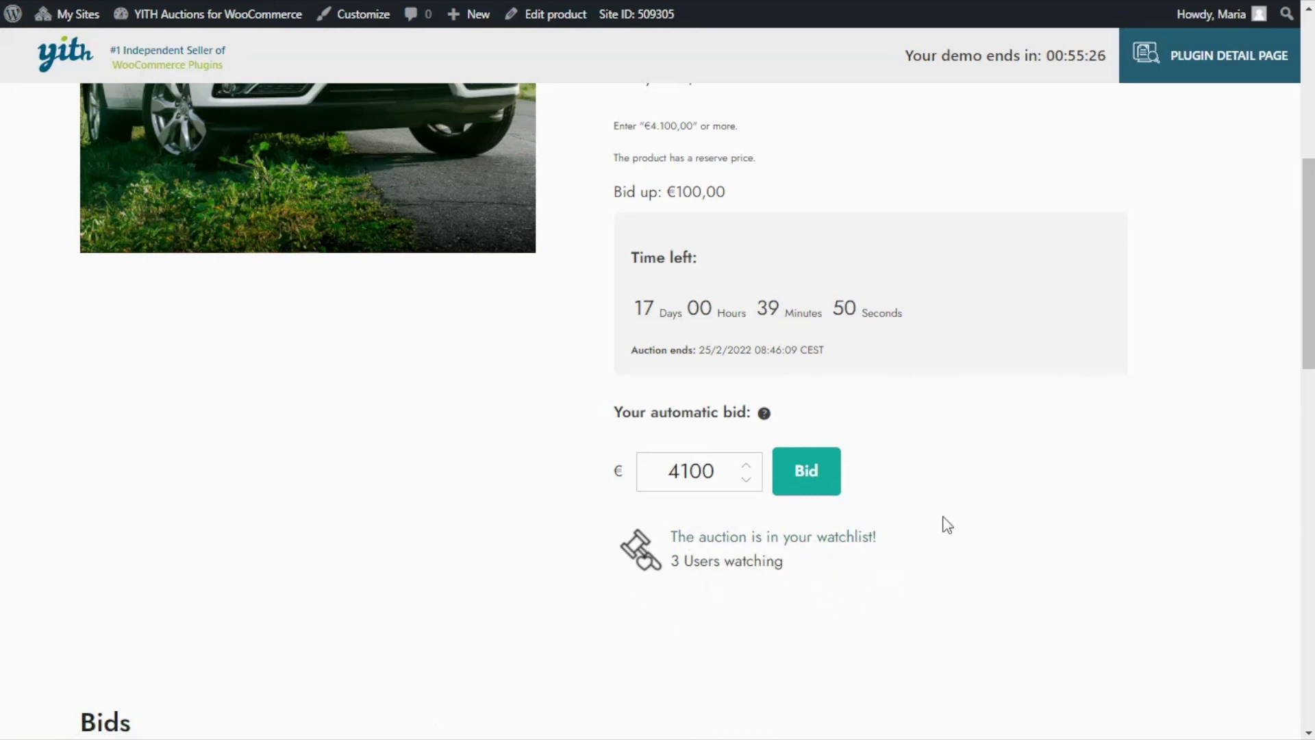
Return to the shop and add the "Angel painting – Scheduled auction" product to the watchlist
{"action": "scroll", "coordinate": [1161, 458], "scroll_direction": "up", "scroll_amount": 3}
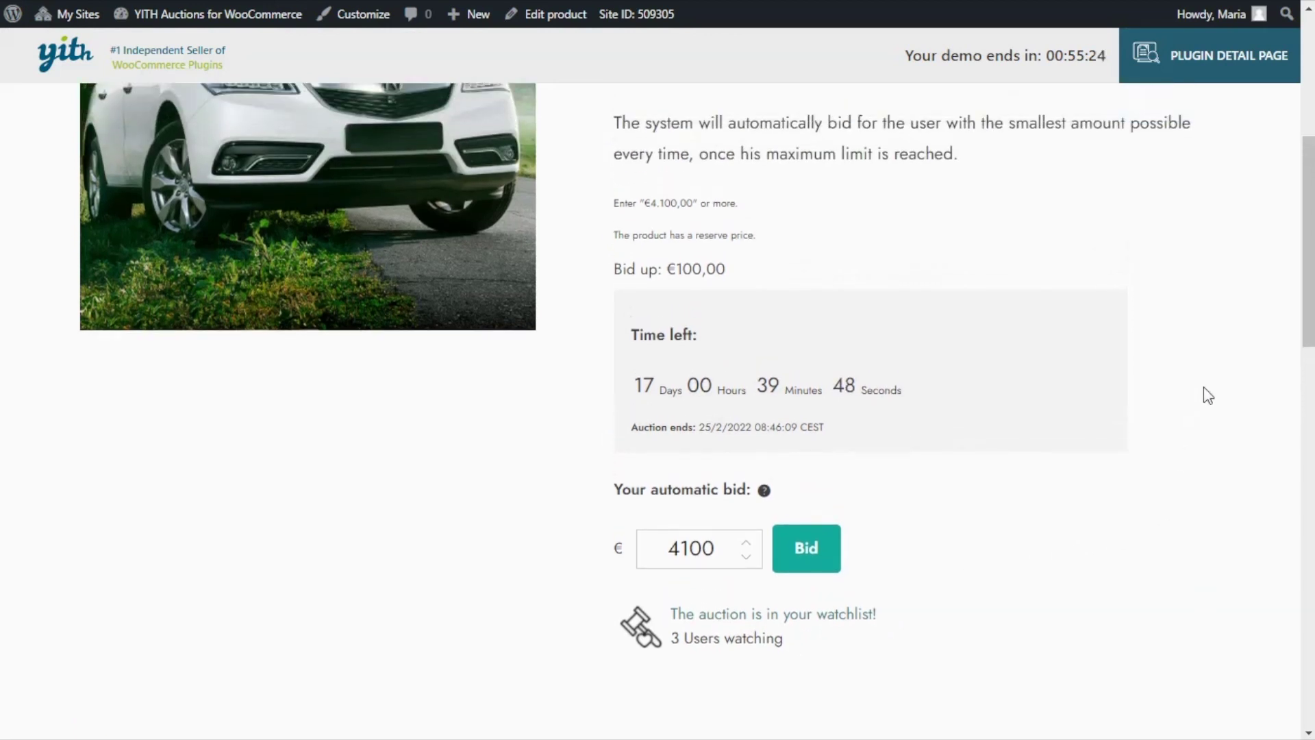
{"action": "scroll", "coordinate": [1205, 390], "scroll_direction": "up", "scroll_amount": 4}
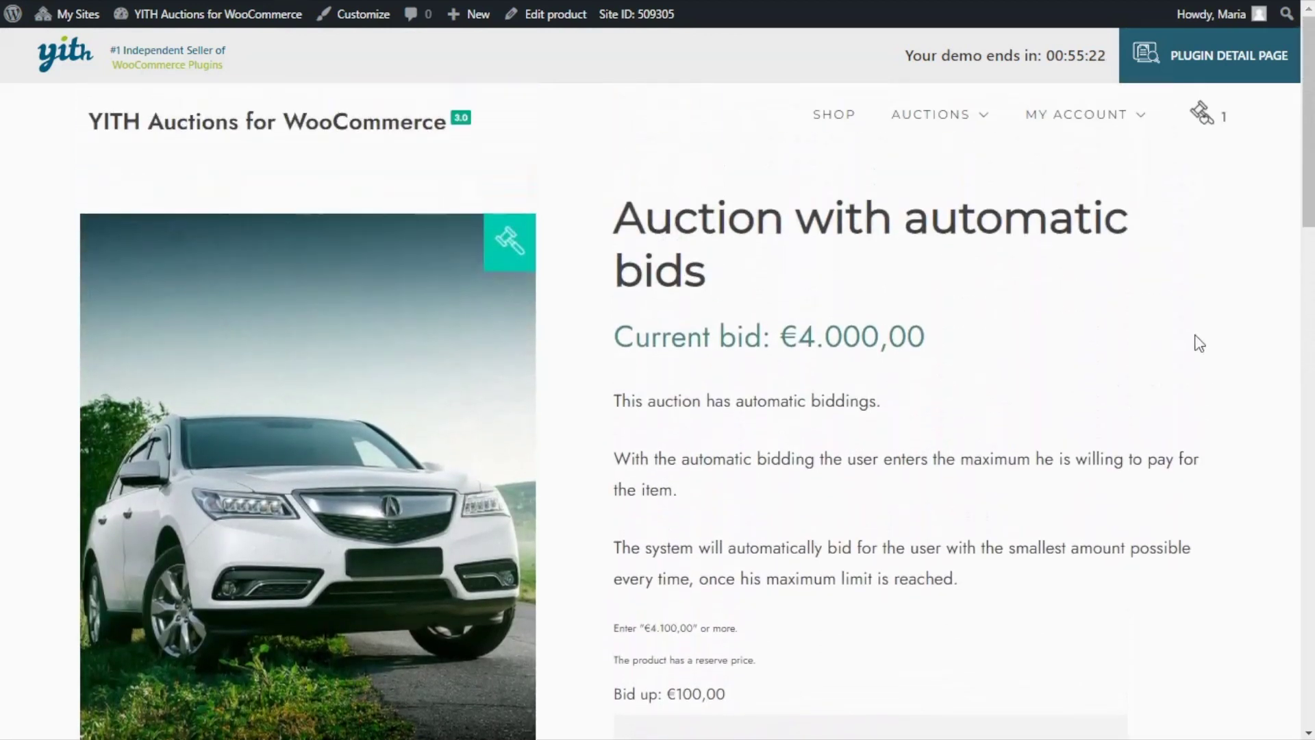
{"action": "left_click", "coordinate": [837, 125]}
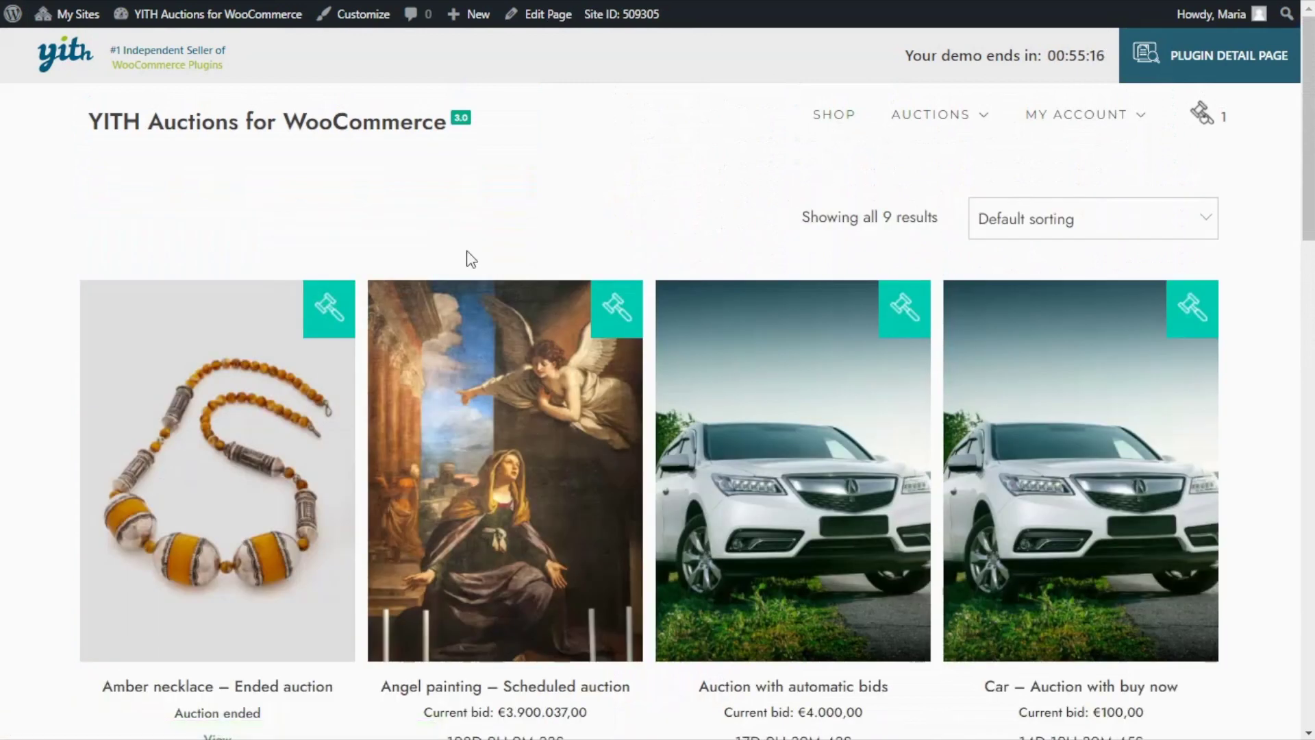
{"action": "left_click", "coordinate": [483, 505]}
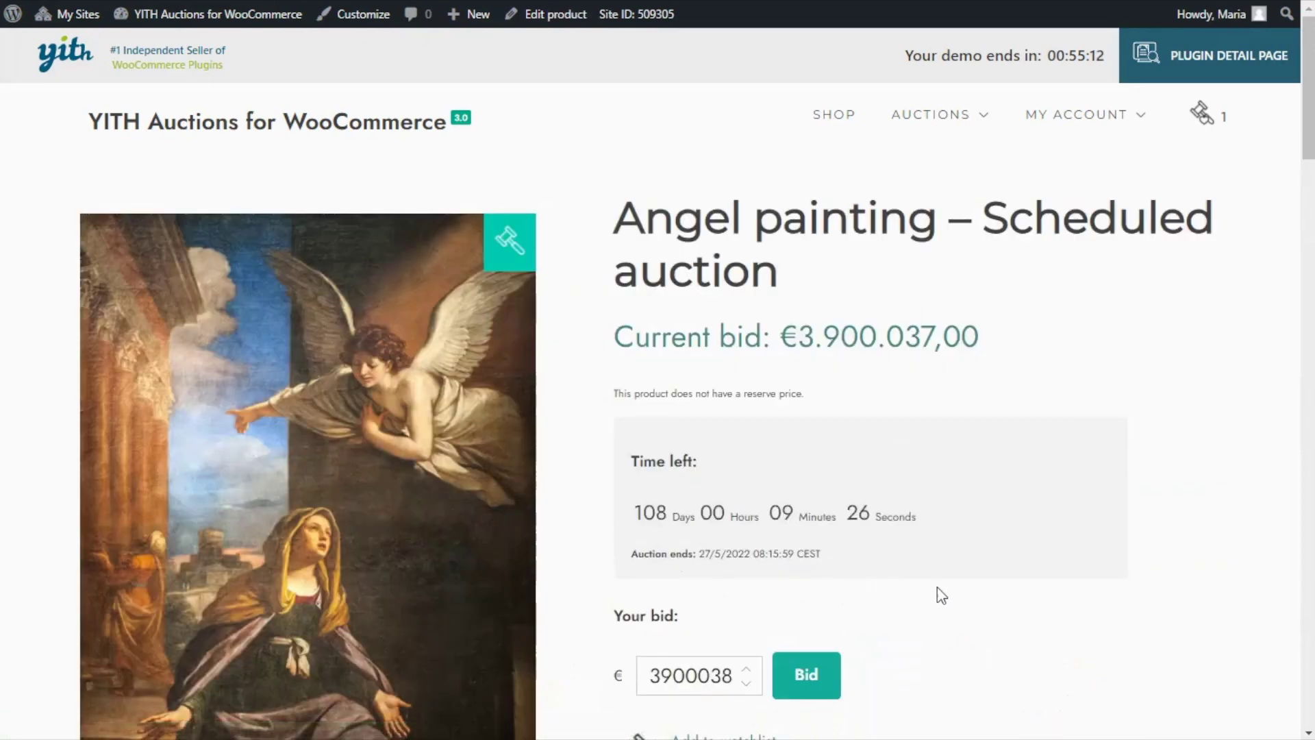
{"action": "scroll", "coordinate": [948, 598], "scroll_direction": "down", "scroll_amount": 1}
{"action": "scroll", "coordinate": [948, 597], "scroll_direction": "down", "scroll_amount": 2}
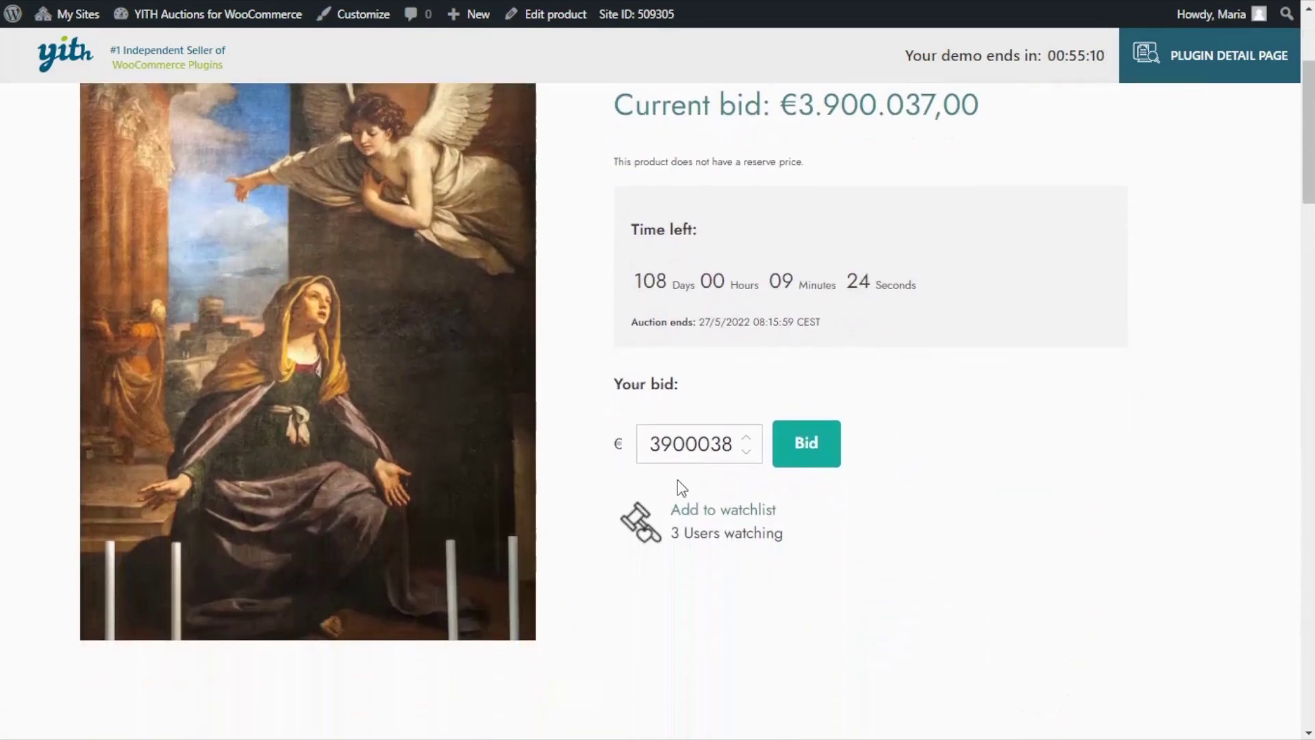
{"action": "left_click", "coordinate": [767, 513]}
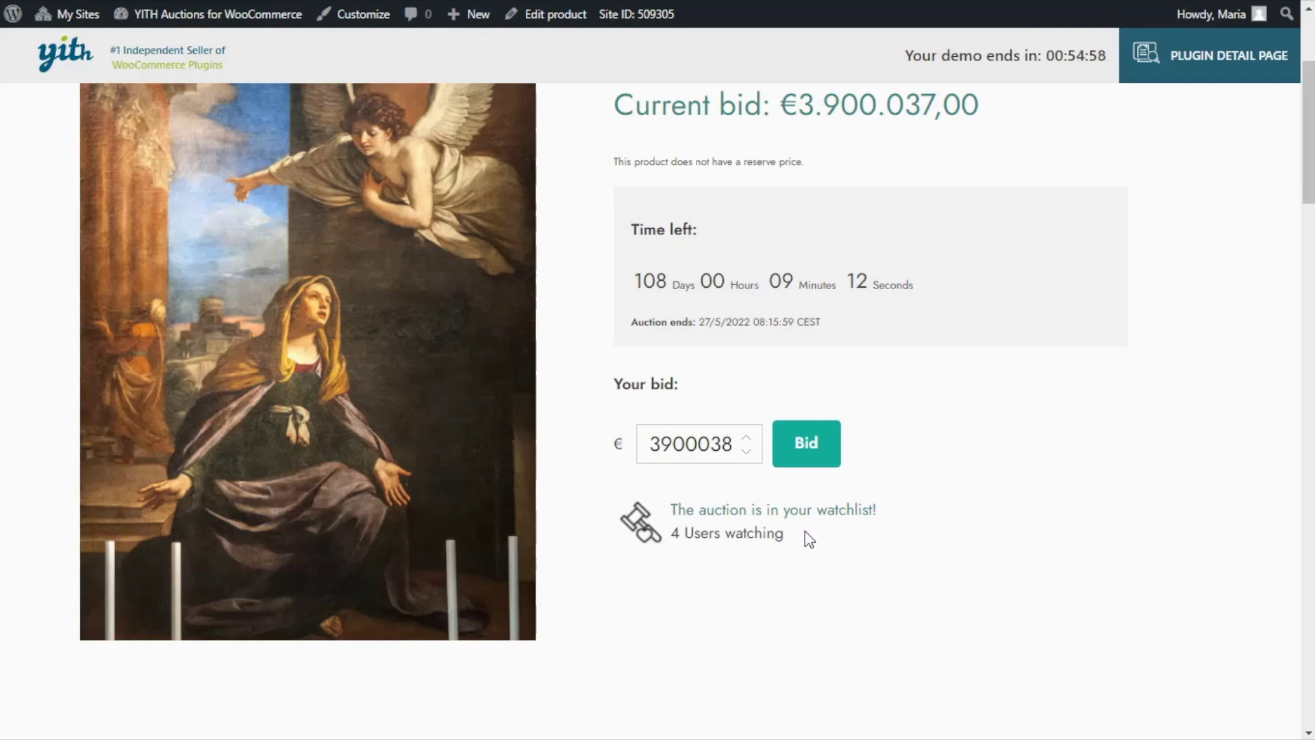
Review the watchlist on the account's My auctions page and in the site header's mini widget
{"action": "scroll", "coordinate": [1096, 500], "scroll_direction": "up", "scroll_amount": 3}
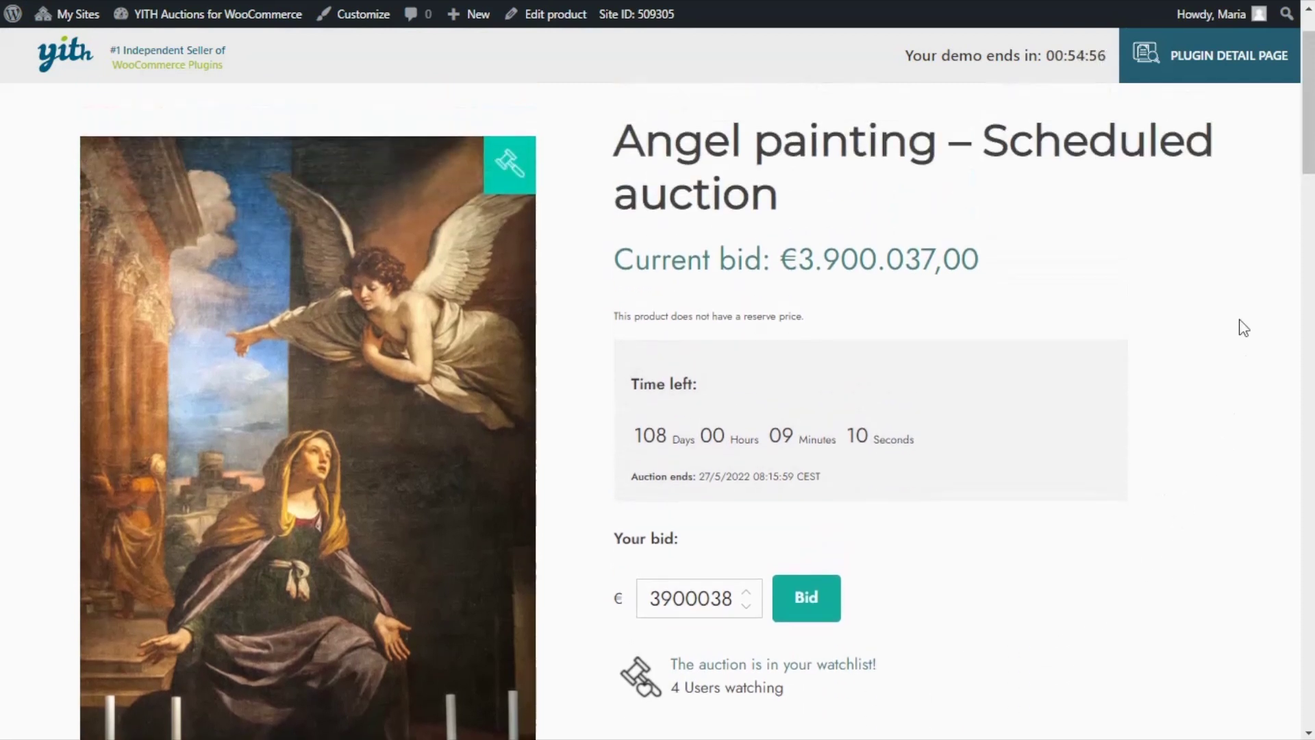
{"action": "scroll", "coordinate": [1244, 328], "scroll_direction": "up", "scroll_amount": 2}
{"action": "mouse_move", "coordinate": [1136, 132]}
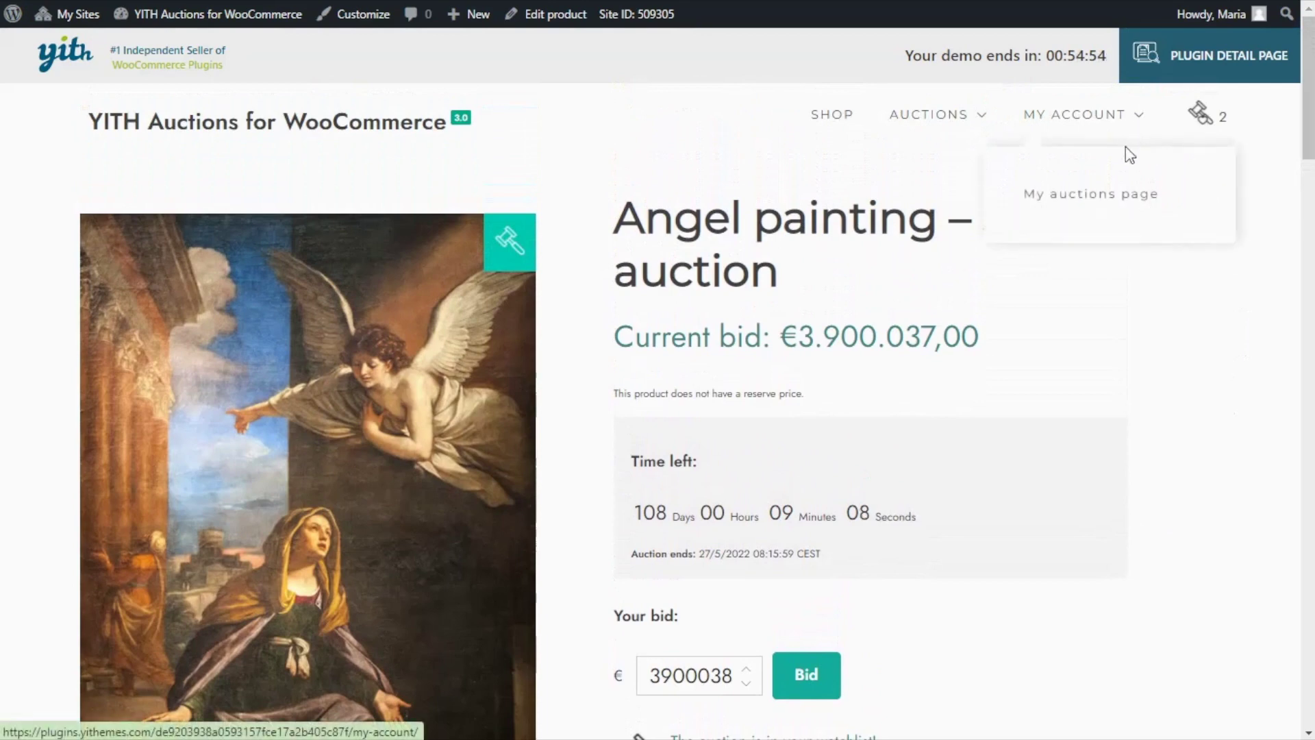
{"action": "left_click", "coordinate": [1139, 215]}
{"action": "scroll", "coordinate": [1071, 205], "scroll_direction": "down", "scroll_amount": 4}
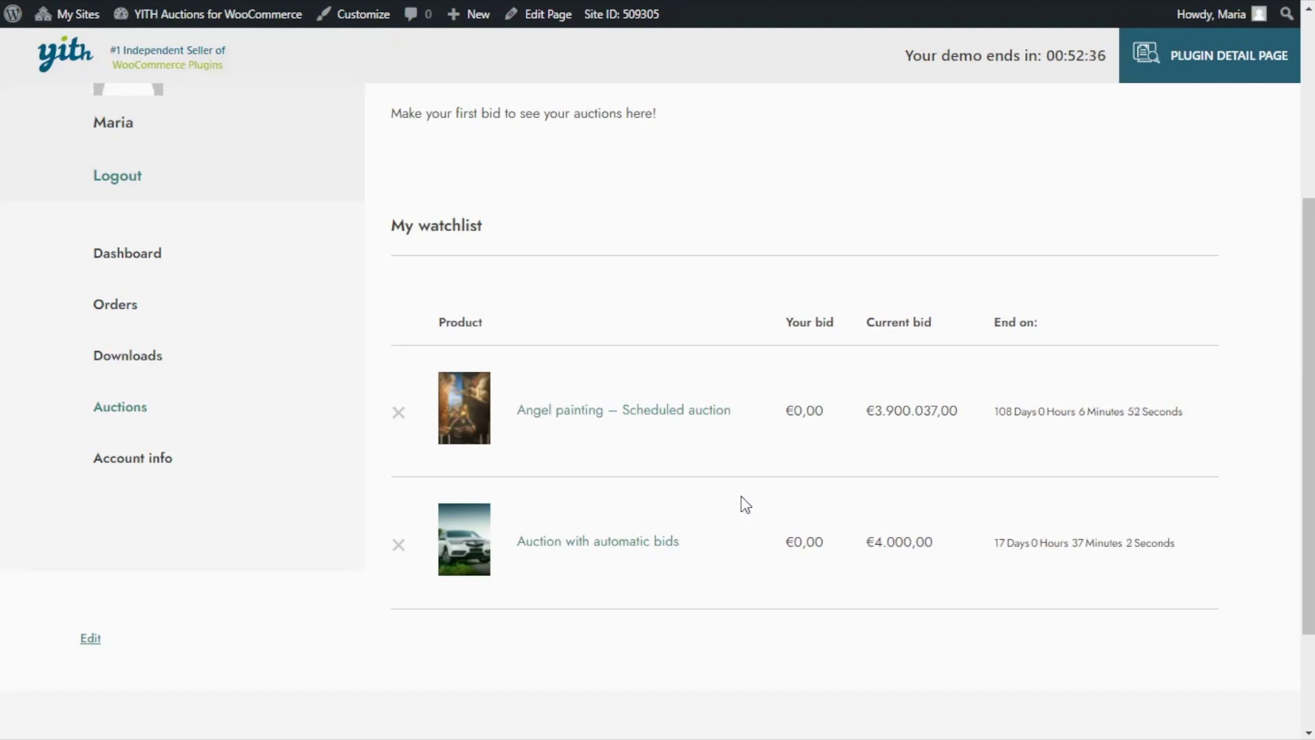
{"action": "scroll", "coordinate": [1232, 373], "scroll_direction": "up", "scroll_amount": 2}
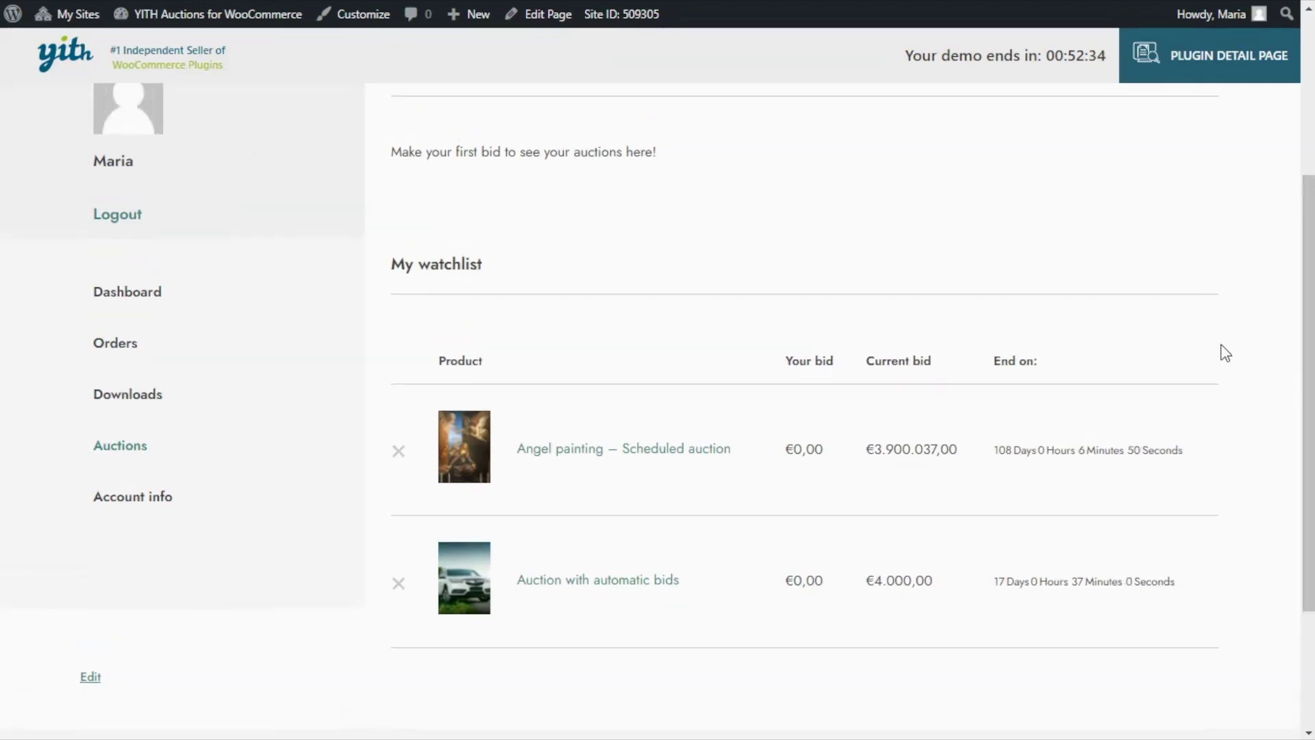
{"action": "scroll", "coordinate": [1225, 352], "scroll_direction": "up", "scroll_amount": 3}
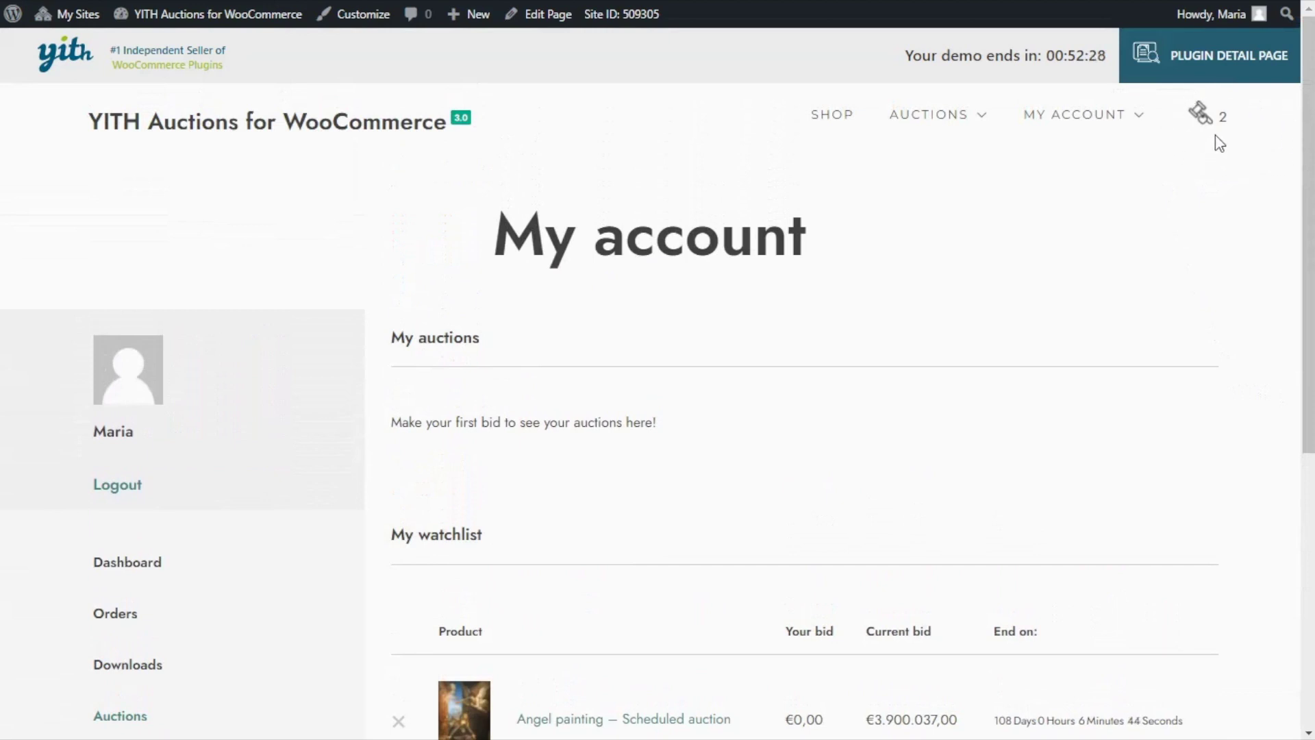
{"action": "mouse_move", "coordinate": [1210, 124]}
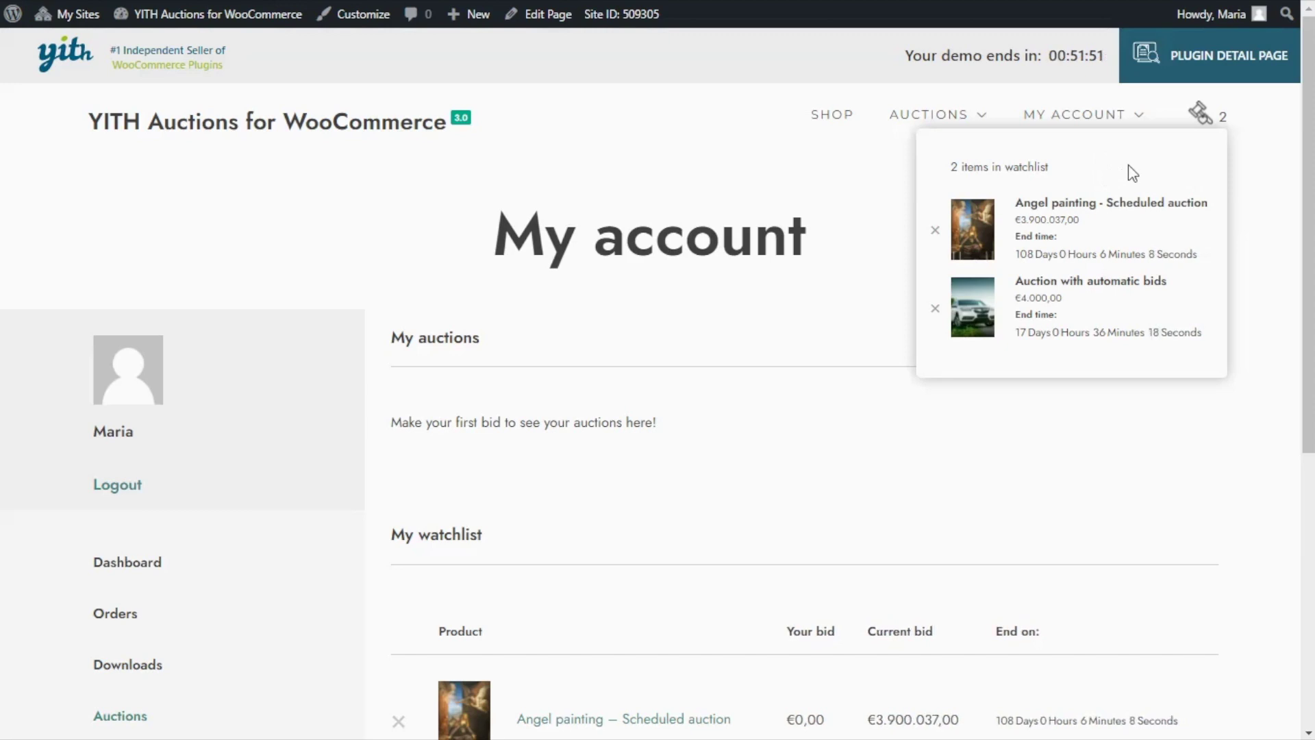
Go to the widget management page in the site's admin area and show the contents of the Header widget area
{"action": "mouse_move", "coordinate": [188, 21]}
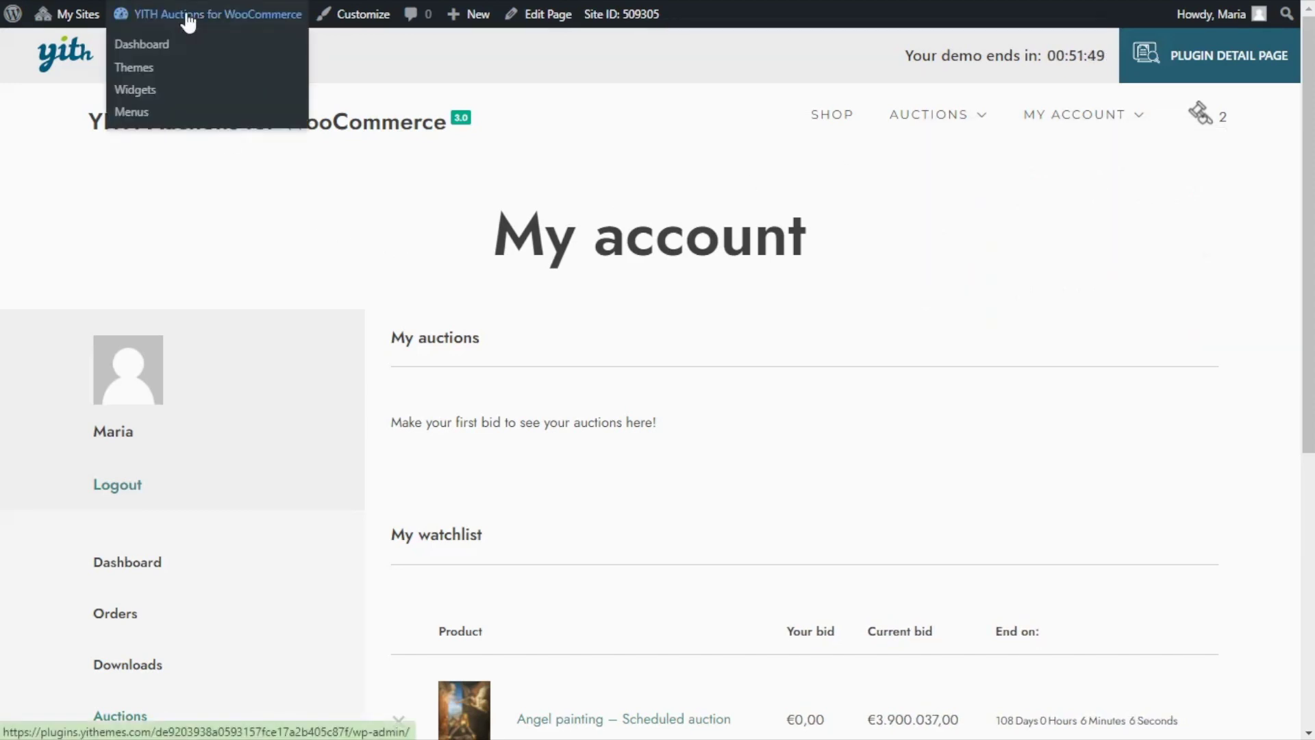
{"action": "left_click", "coordinate": [154, 52]}
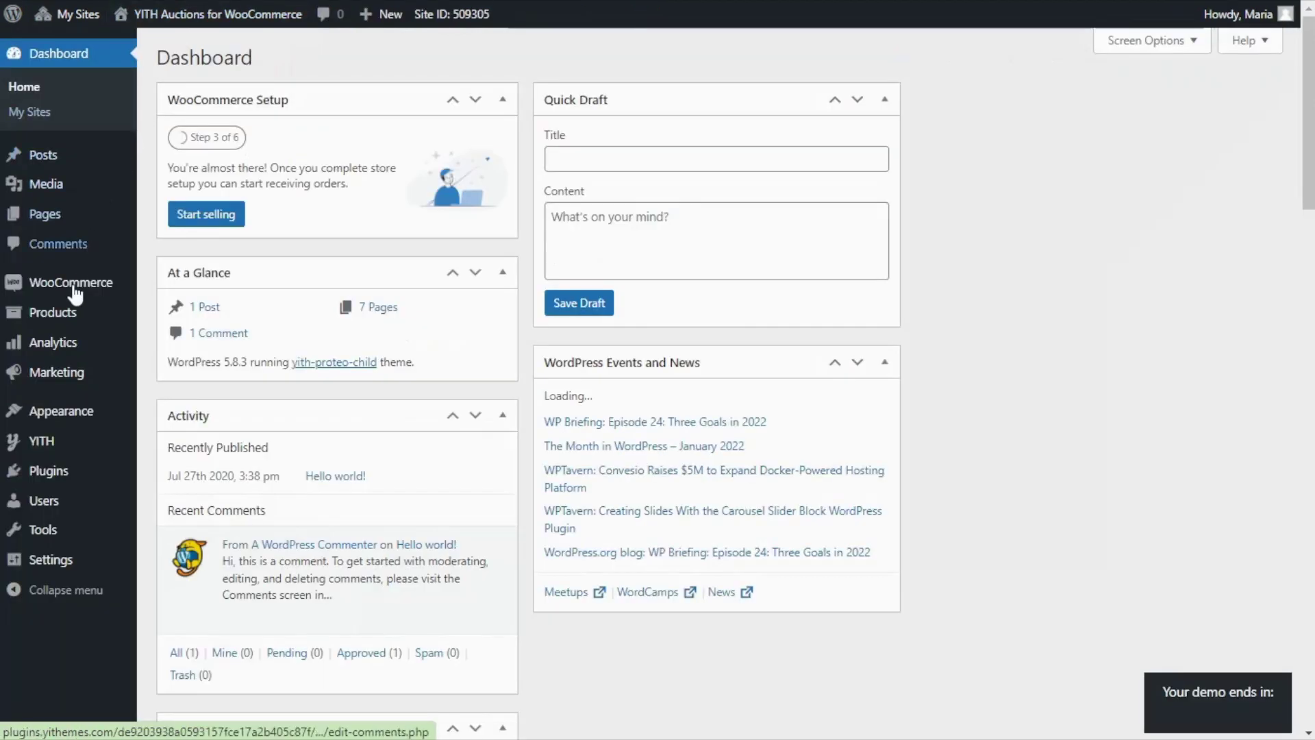
{"action": "mouse_move", "coordinate": [129, 409]}
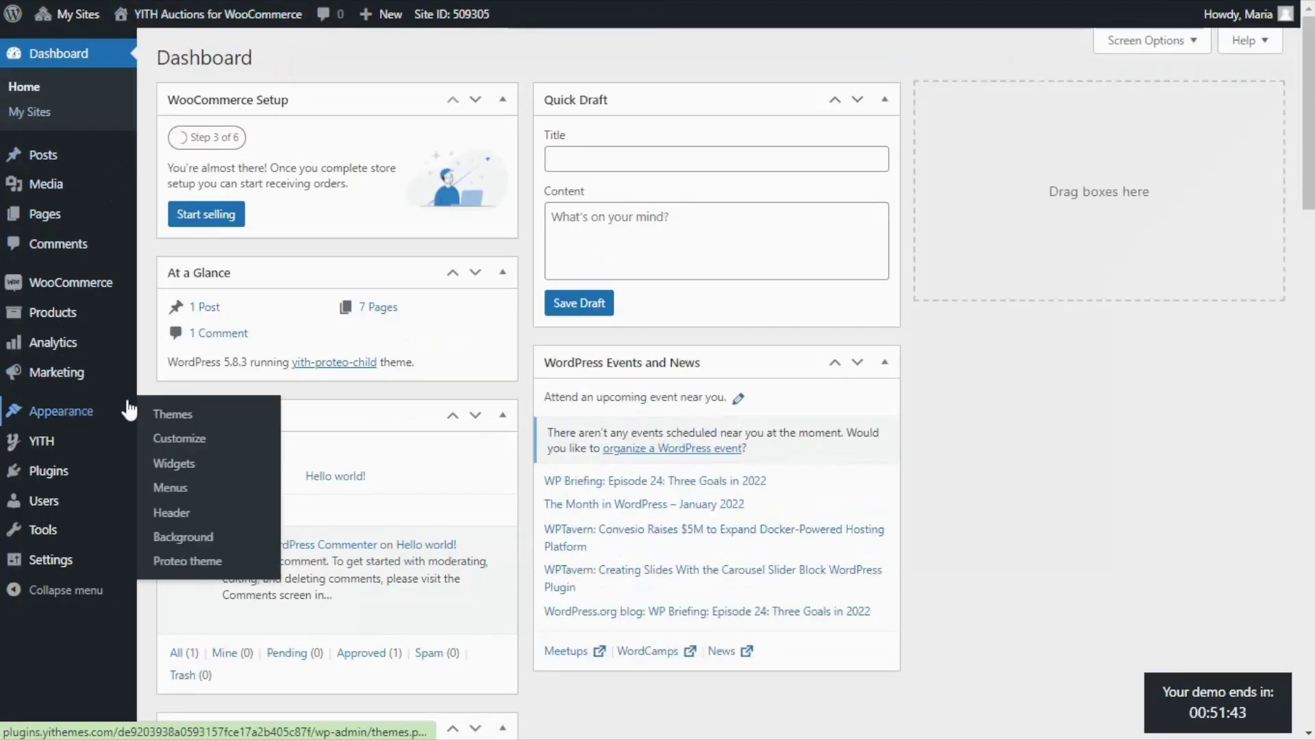
{"action": "left_click", "coordinate": [174, 464]}
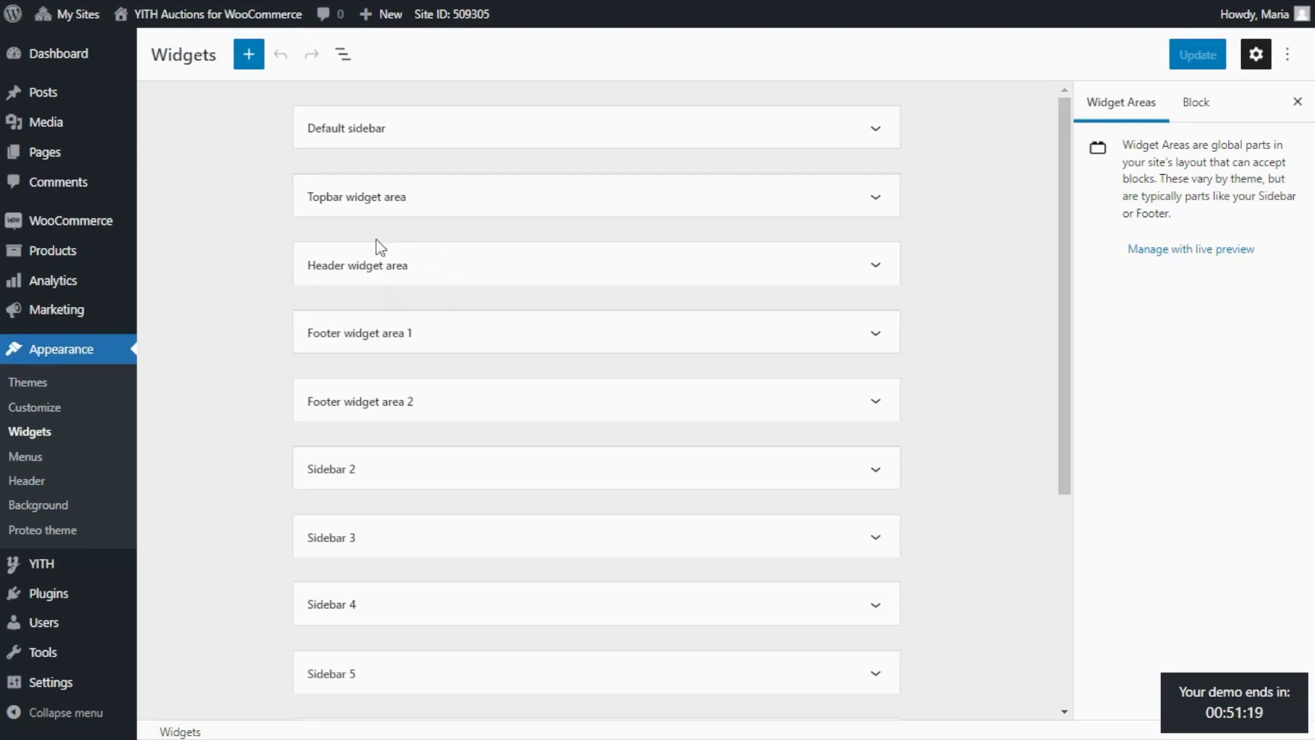
{"action": "left_click", "coordinate": [882, 268]}
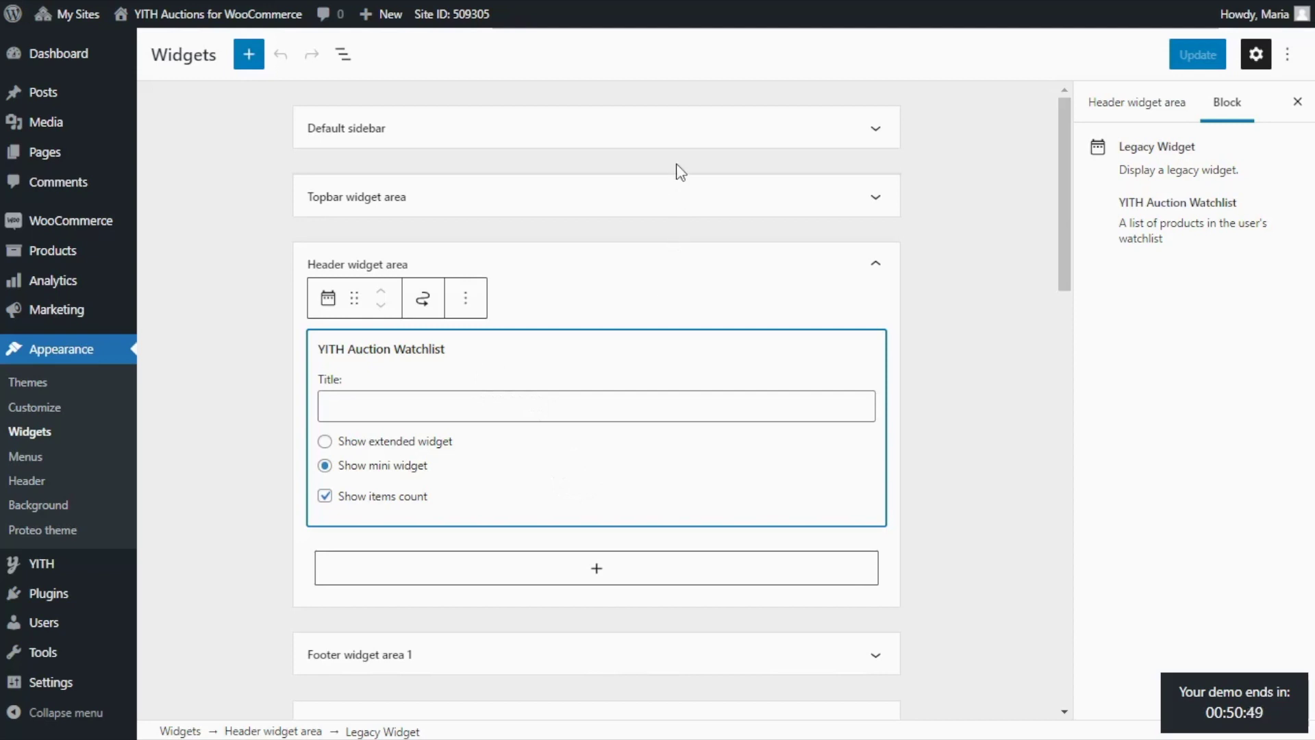
Add the YITH Auction Watchlist widget to the Default sidebar with Show items count enabled, and save the widgets
{"action": "left_click", "coordinate": [869, 129]}
{"action": "left_click", "coordinate": [593, 198]}
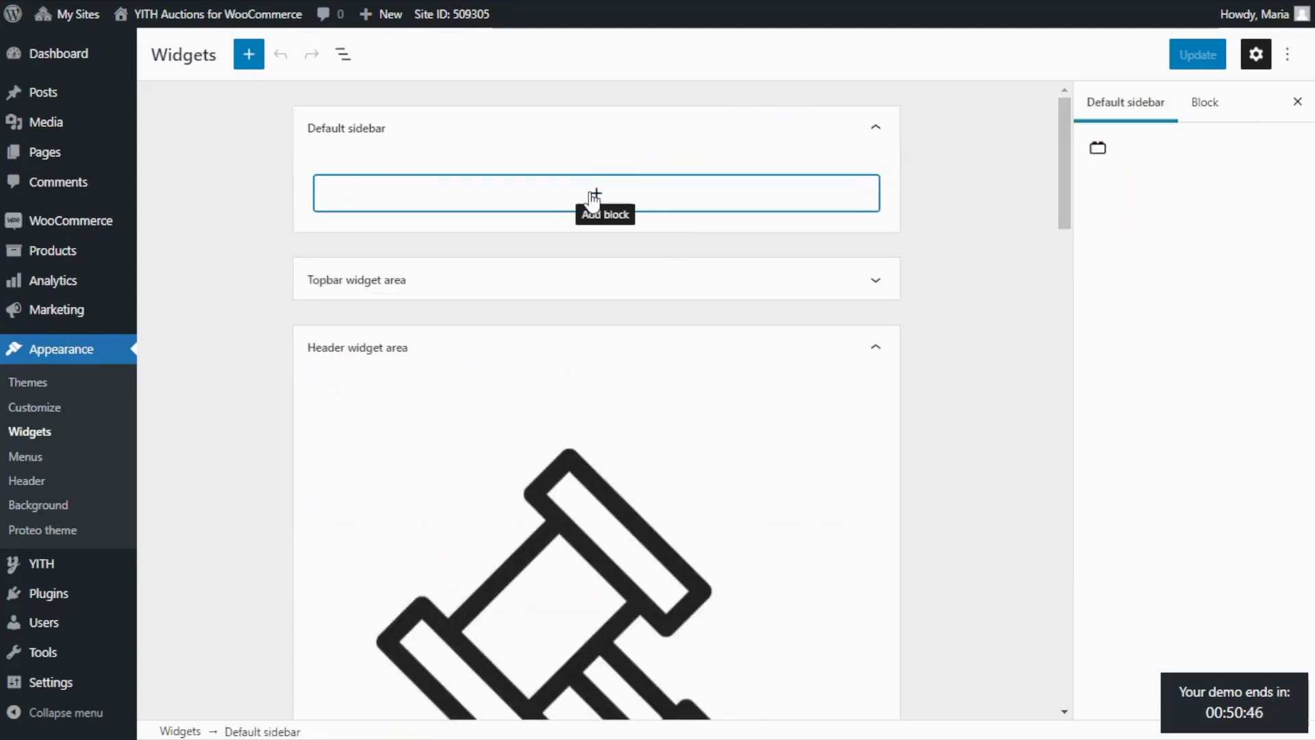
{"action": "left_click", "coordinate": [593, 197]}
{"action": "type", "text": "w"}
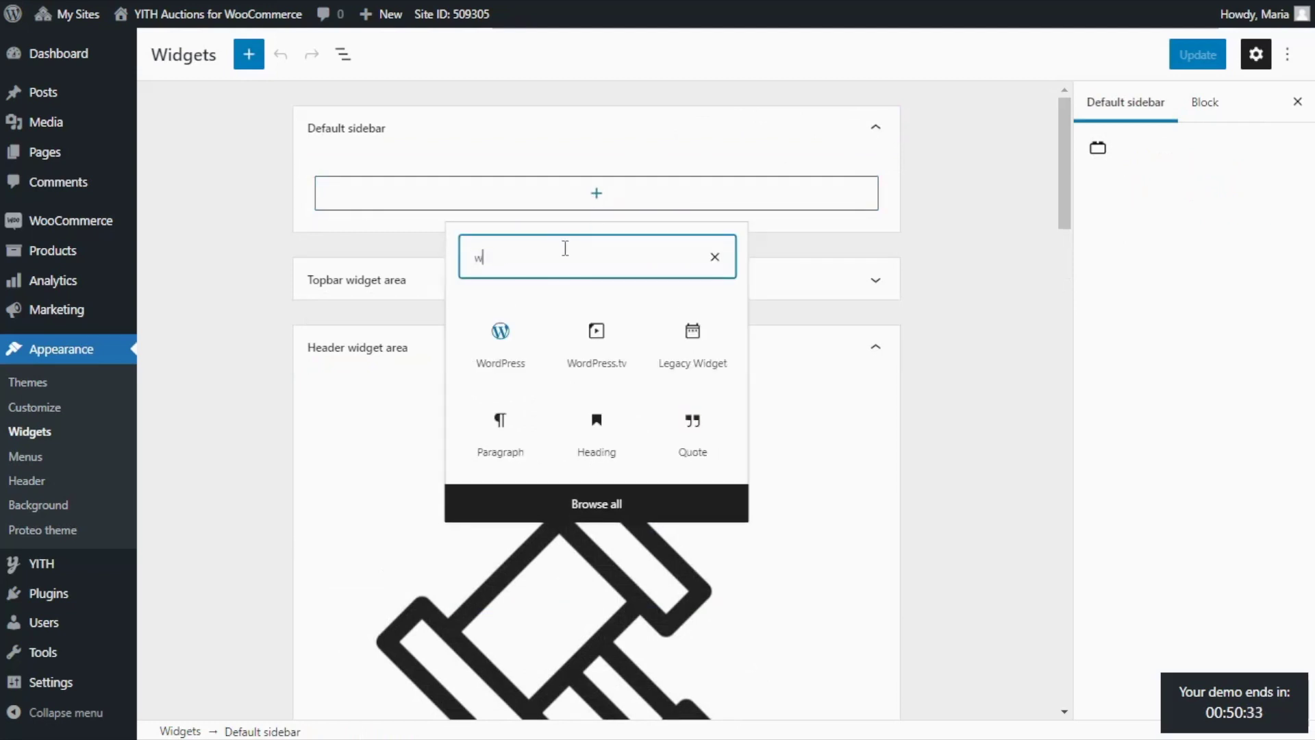
{"action": "type", "text": "at"}
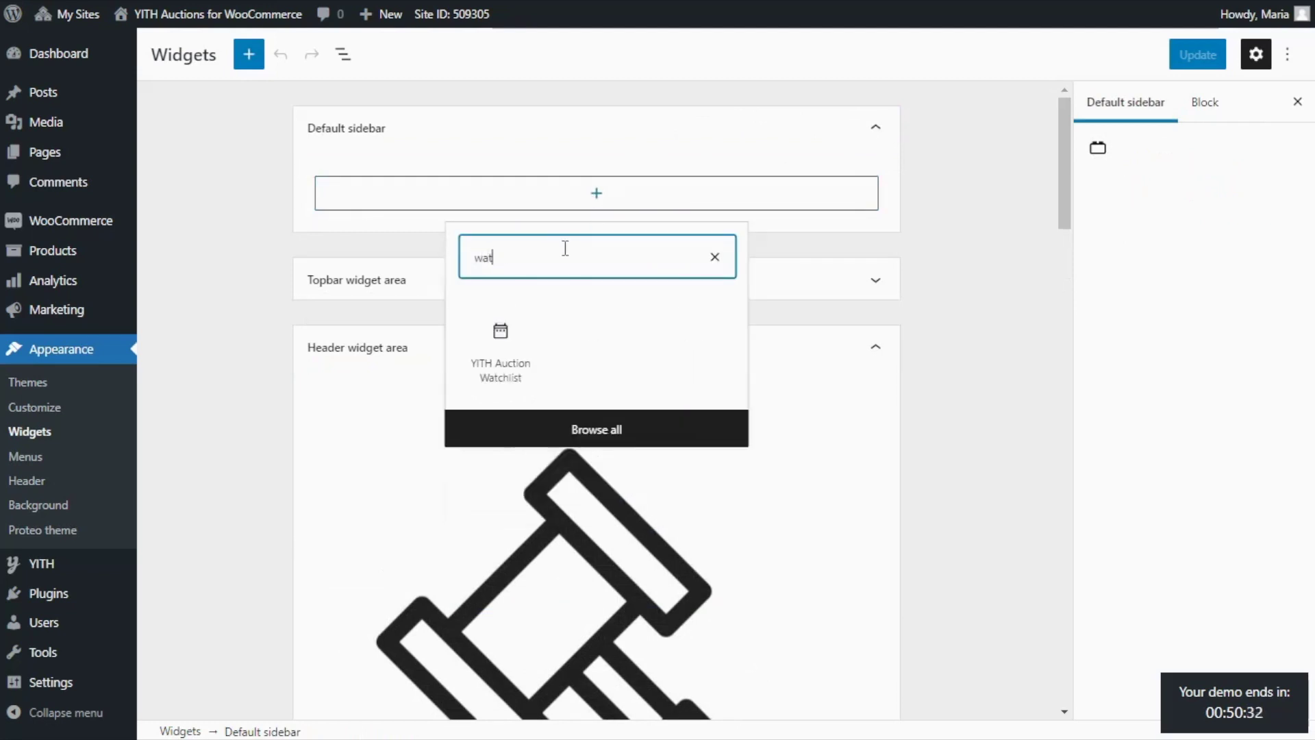
{"action": "left_click", "coordinate": [526, 358]}
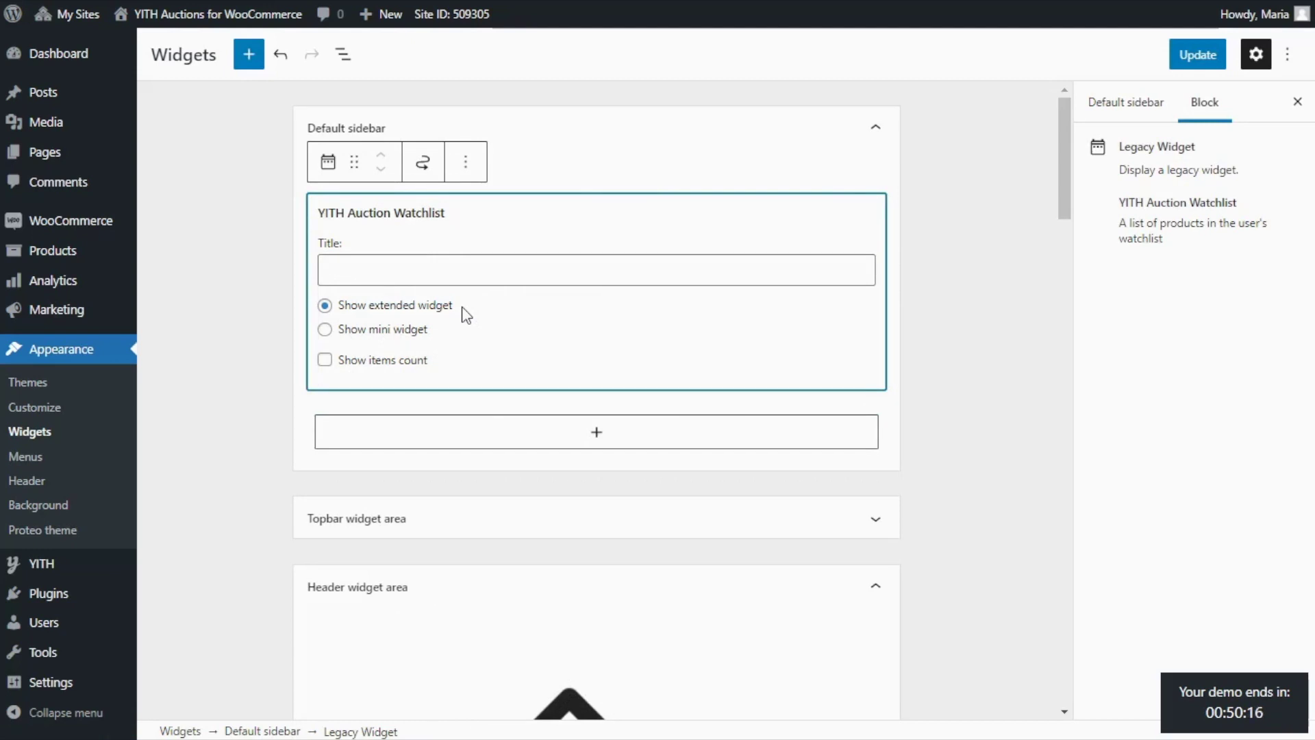
{"action": "left_click", "coordinate": [326, 363]}
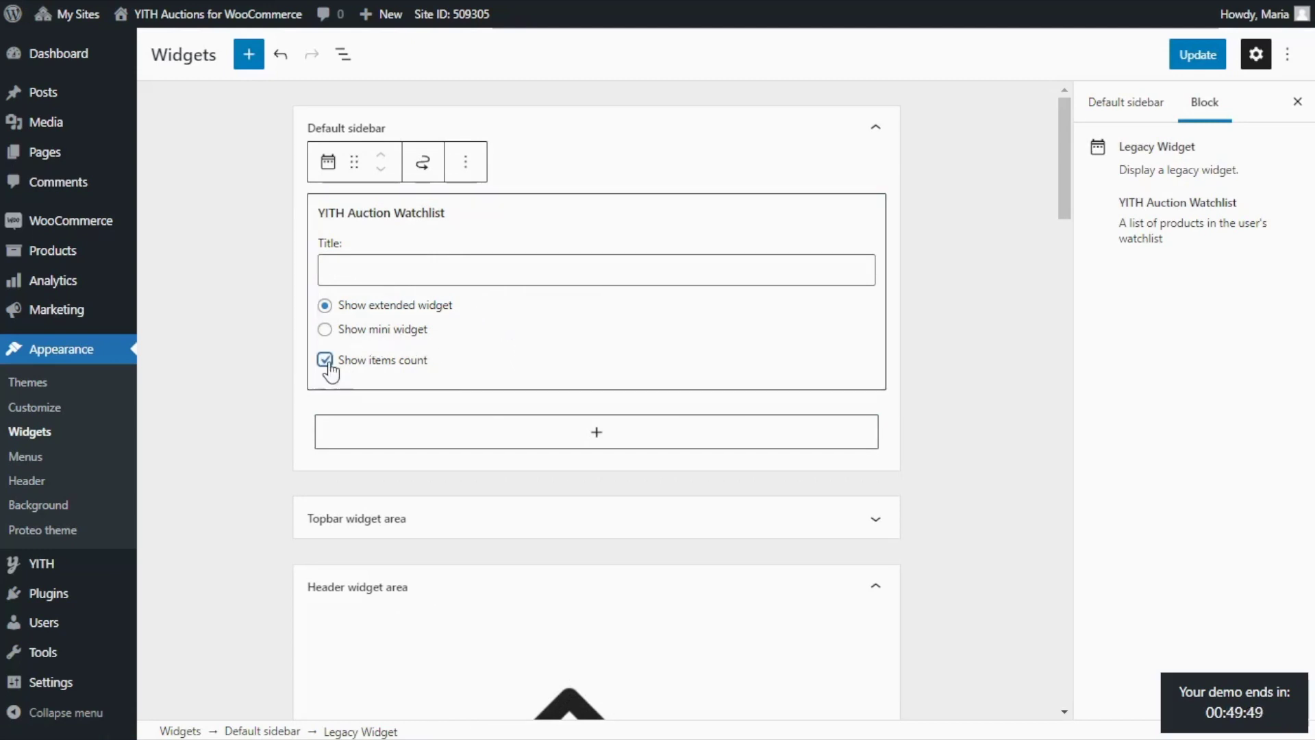
{"action": "left_click", "coordinate": [1186, 61]}
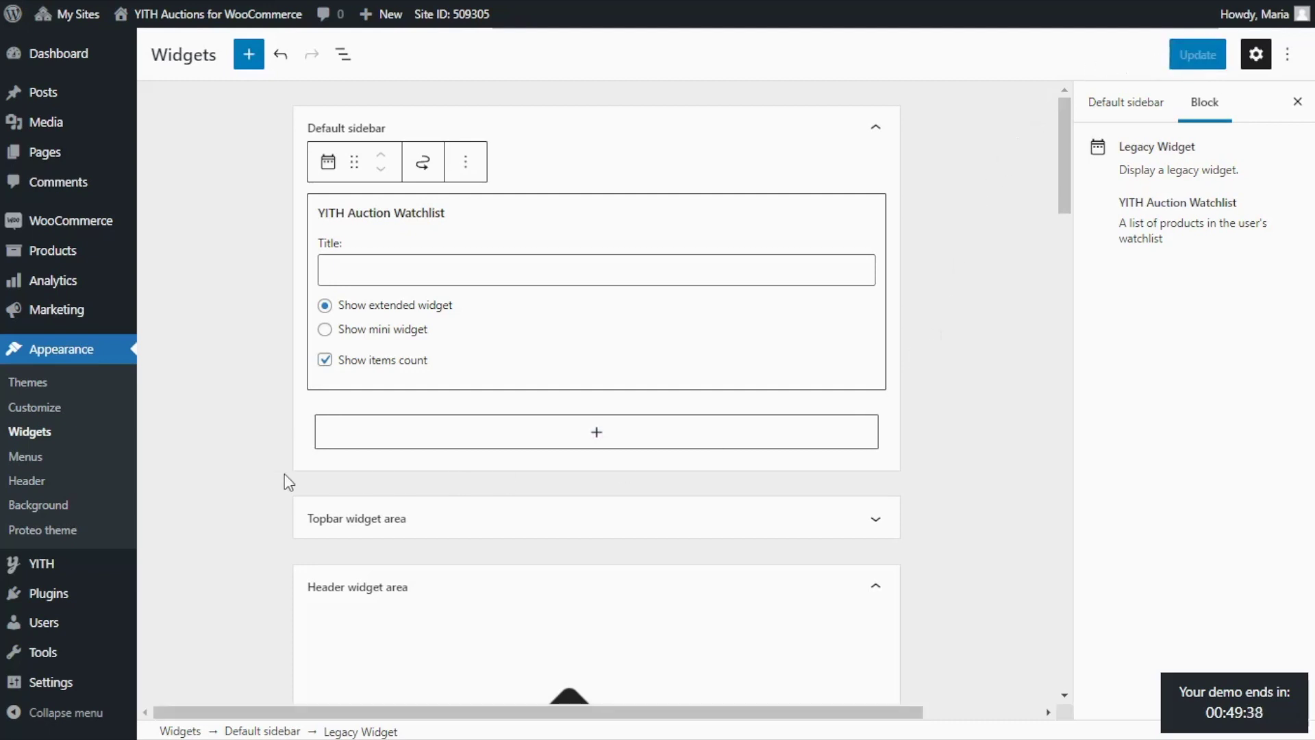
In the theme customizer's WooCommerce settings, set the sidebar position for single product pages to Right
{"action": "left_click", "coordinate": [44, 409]}
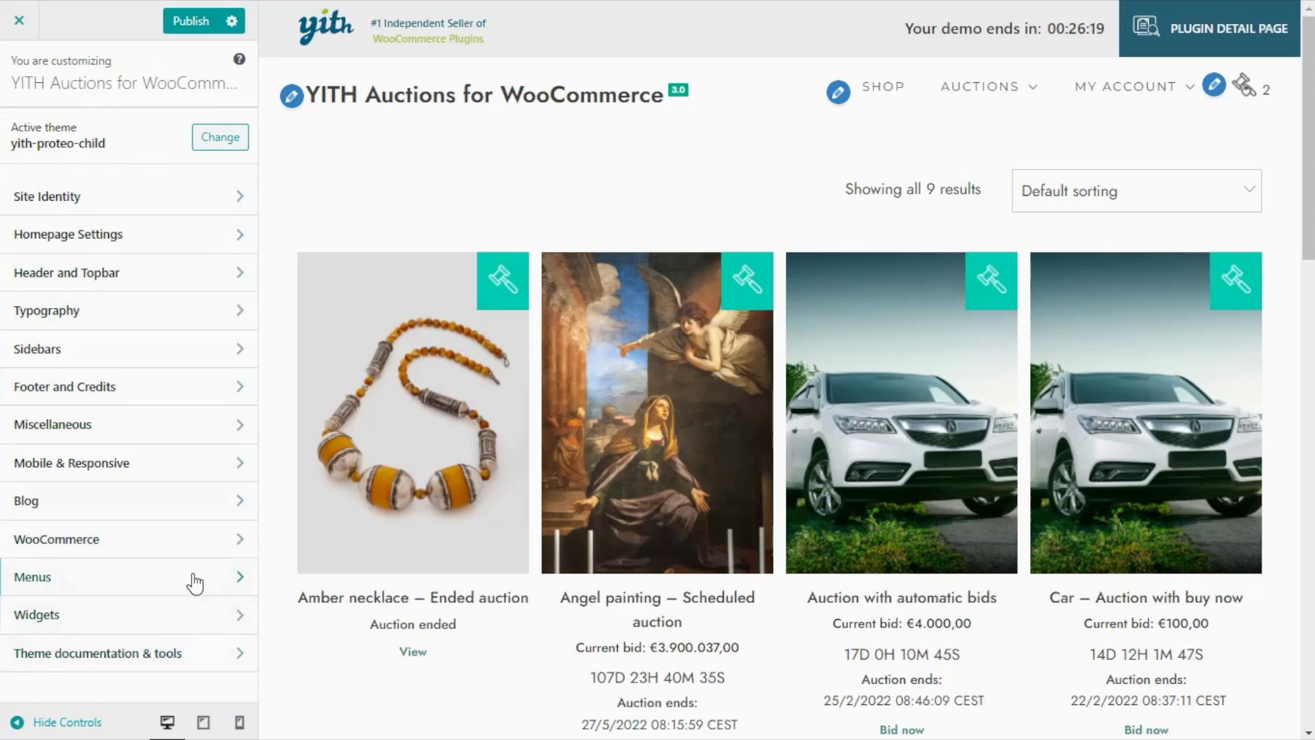
{"action": "left_click", "coordinate": [196, 550]}
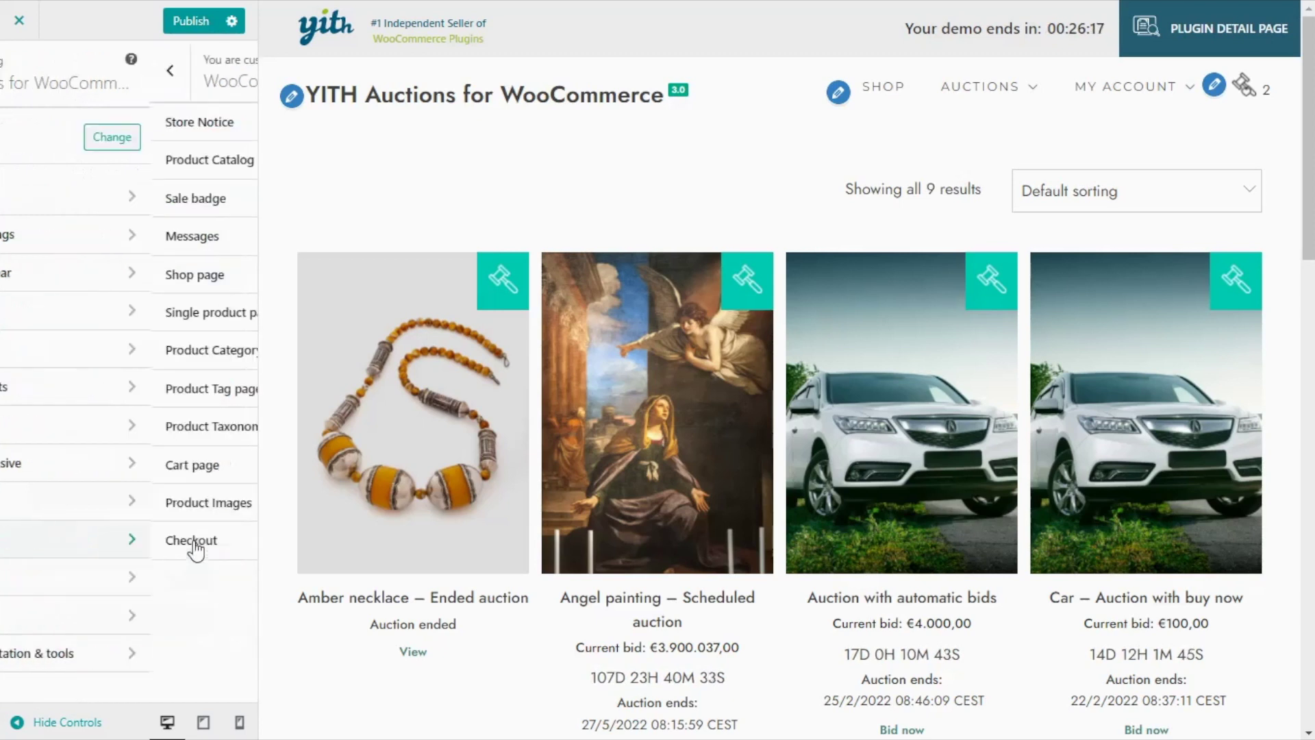
{"action": "left_click", "coordinate": [225, 315]}
{"action": "left_click", "coordinate": [214, 289]}
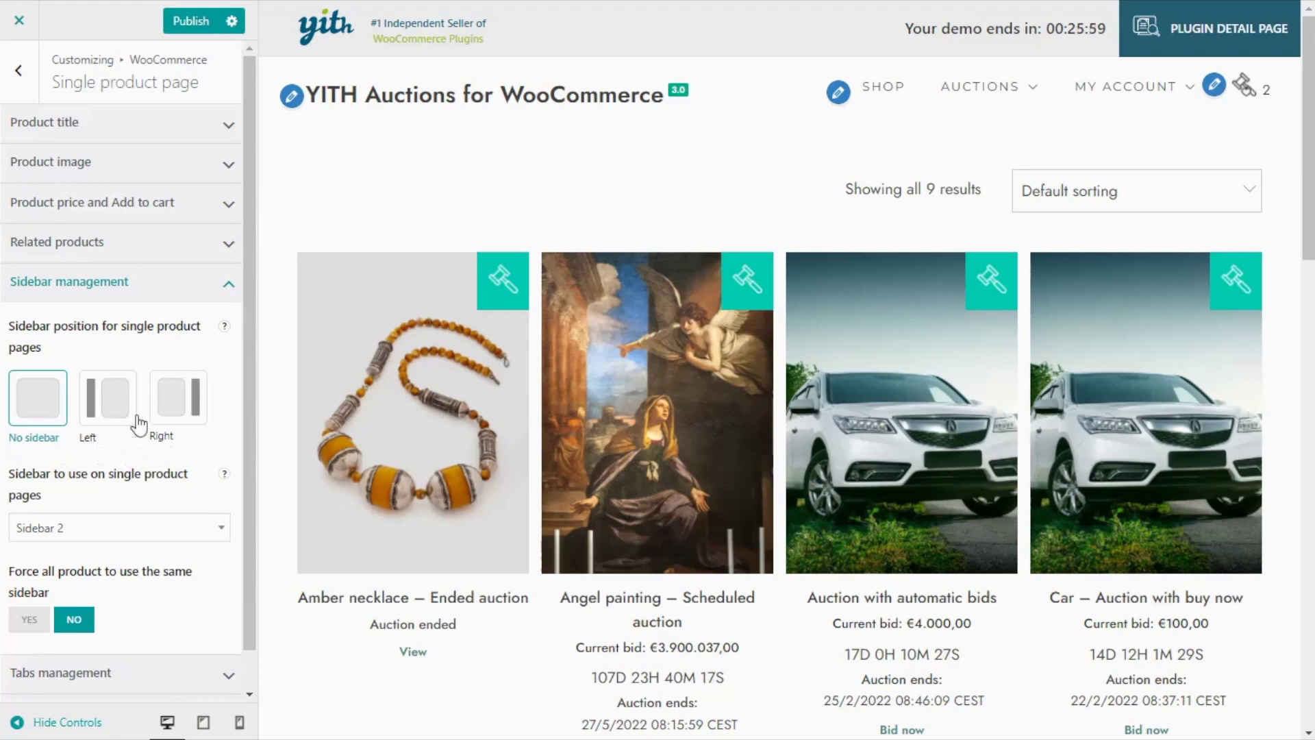
{"action": "left_click", "coordinate": [180, 421]}
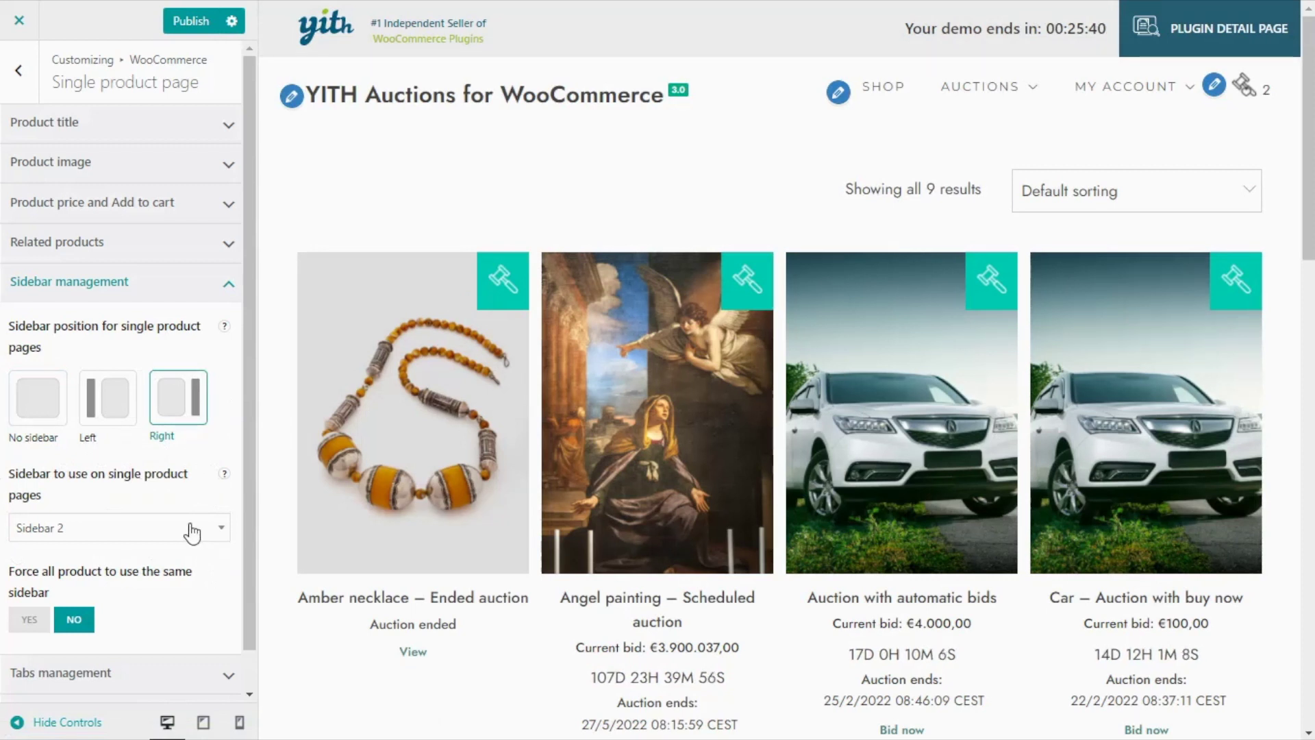
Assign the Default sidebar to single product pages and preview the "Angel painting – Scheduled auction" product page
{"action": "left_click", "coordinate": [190, 531]}
{"action": "scroll", "coordinate": [167, 431], "scroll_direction": "up", "scroll_amount": 3}
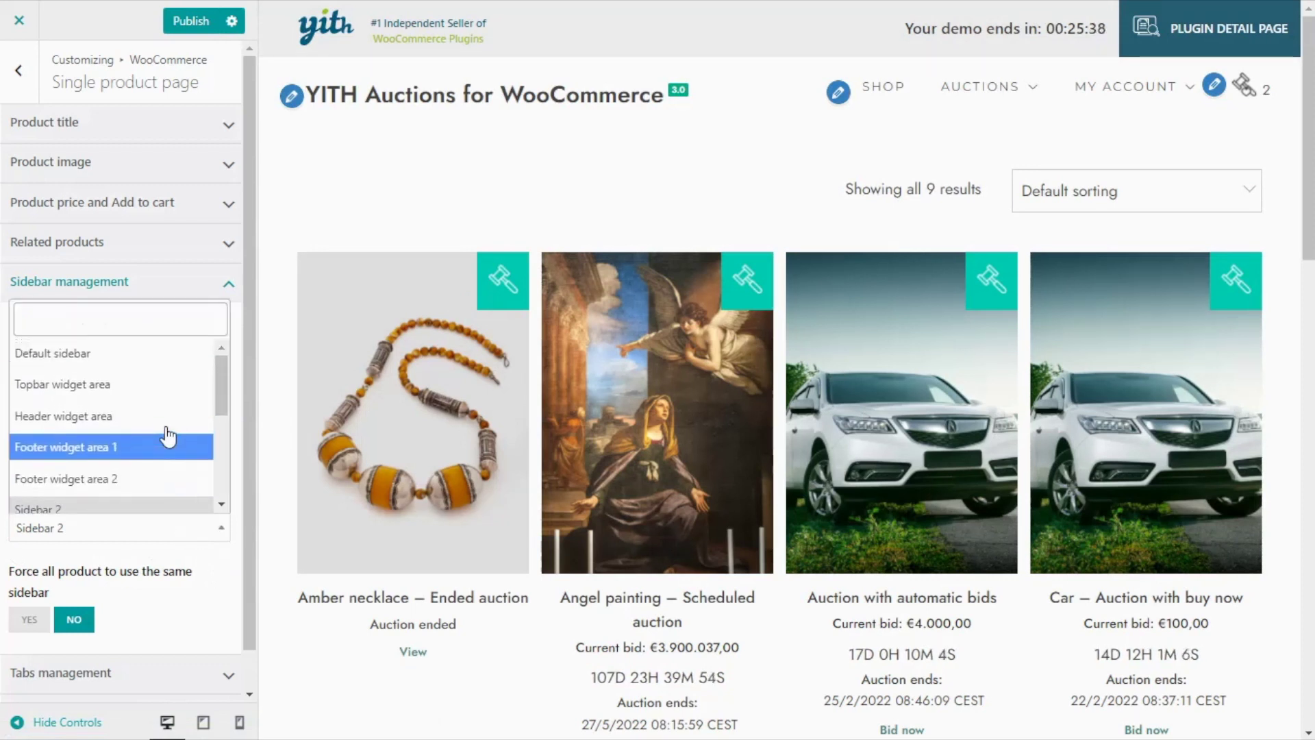
{"action": "left_click", "coordinate": [123, 356]}
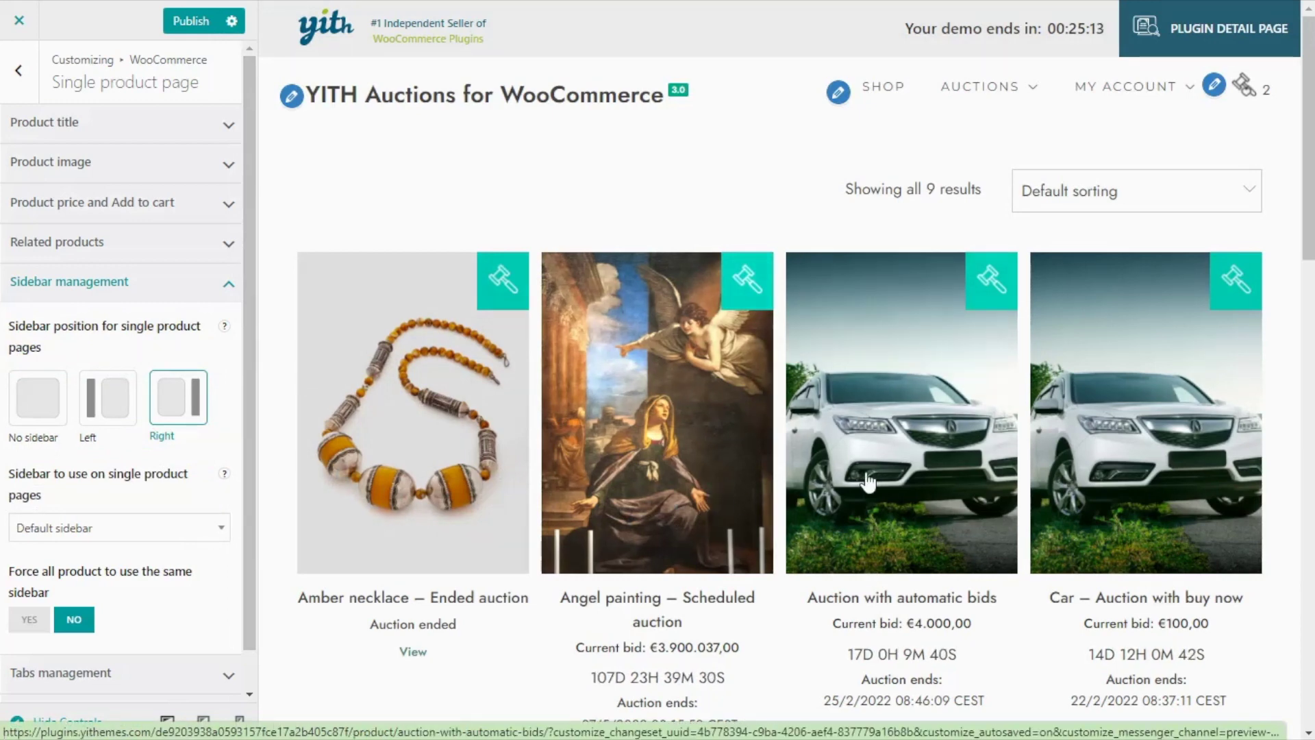
{"action": "left_click", "coordinate": [649, 426]}
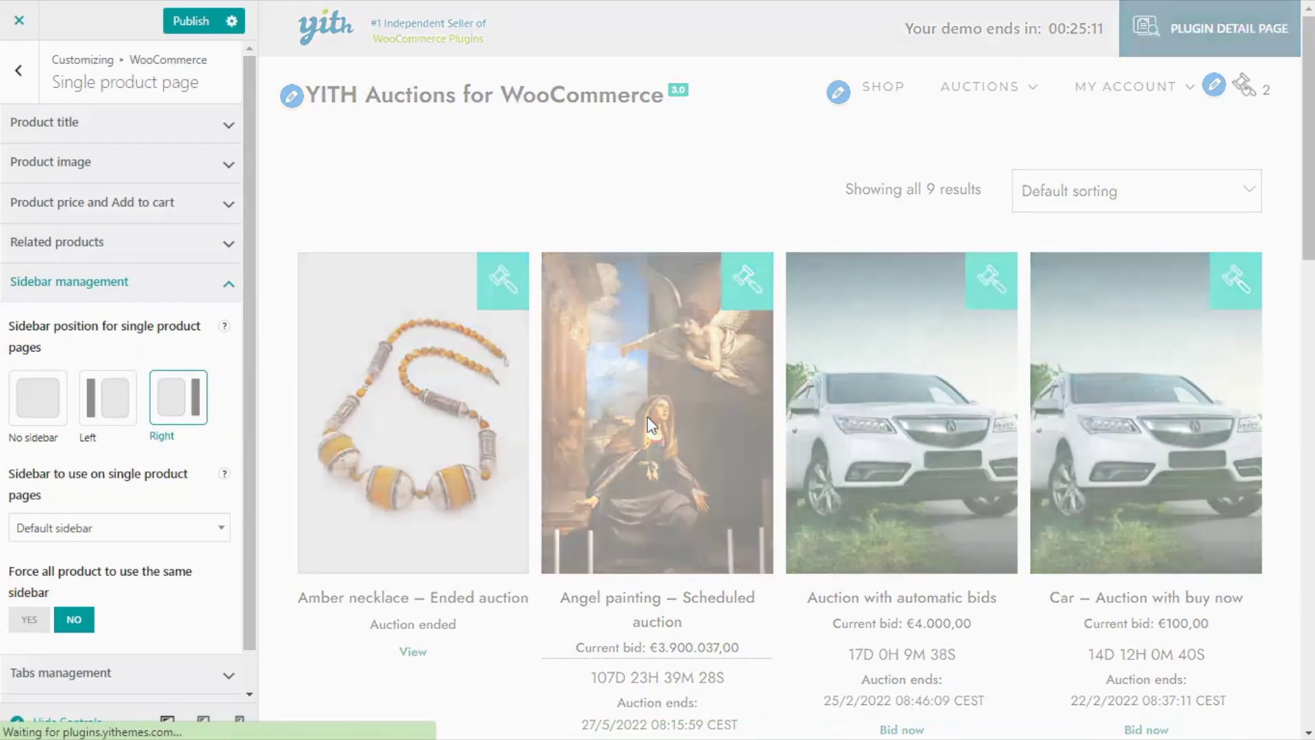
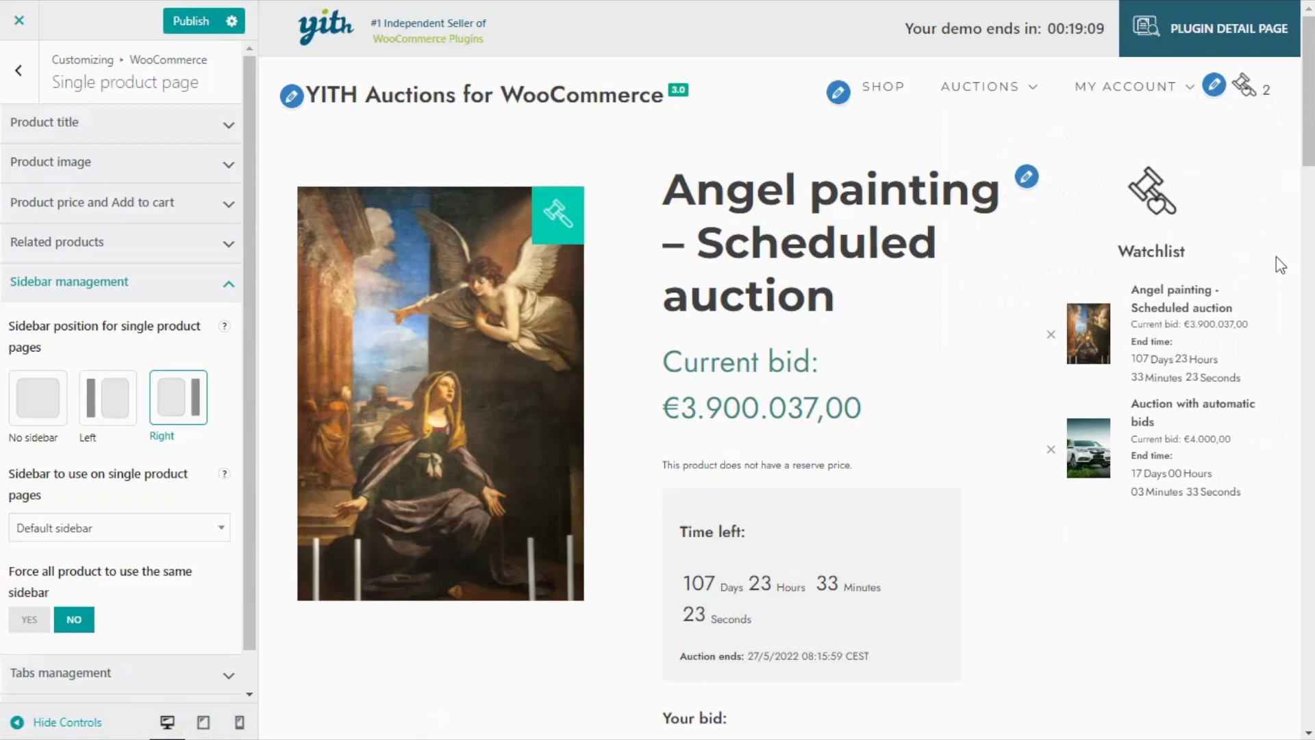
In the YITH Auctions general auction options, enable Allow users to follow auctions under Cron settings & user notifications
{"action": "mouse_move", "coordinate": [1159, 95]}
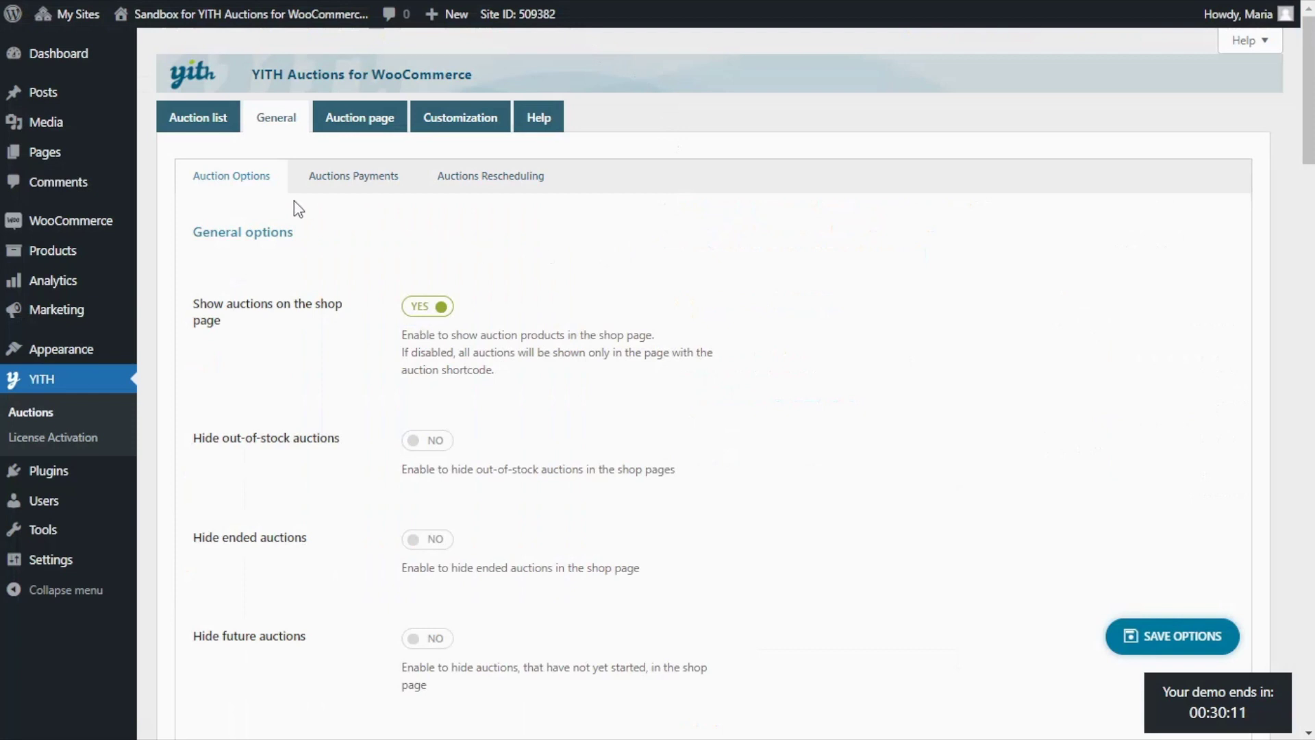
{"action": "scroll", "coordinate": [362, 298], "scroll_direction": "down", "scroll_amount": 3}
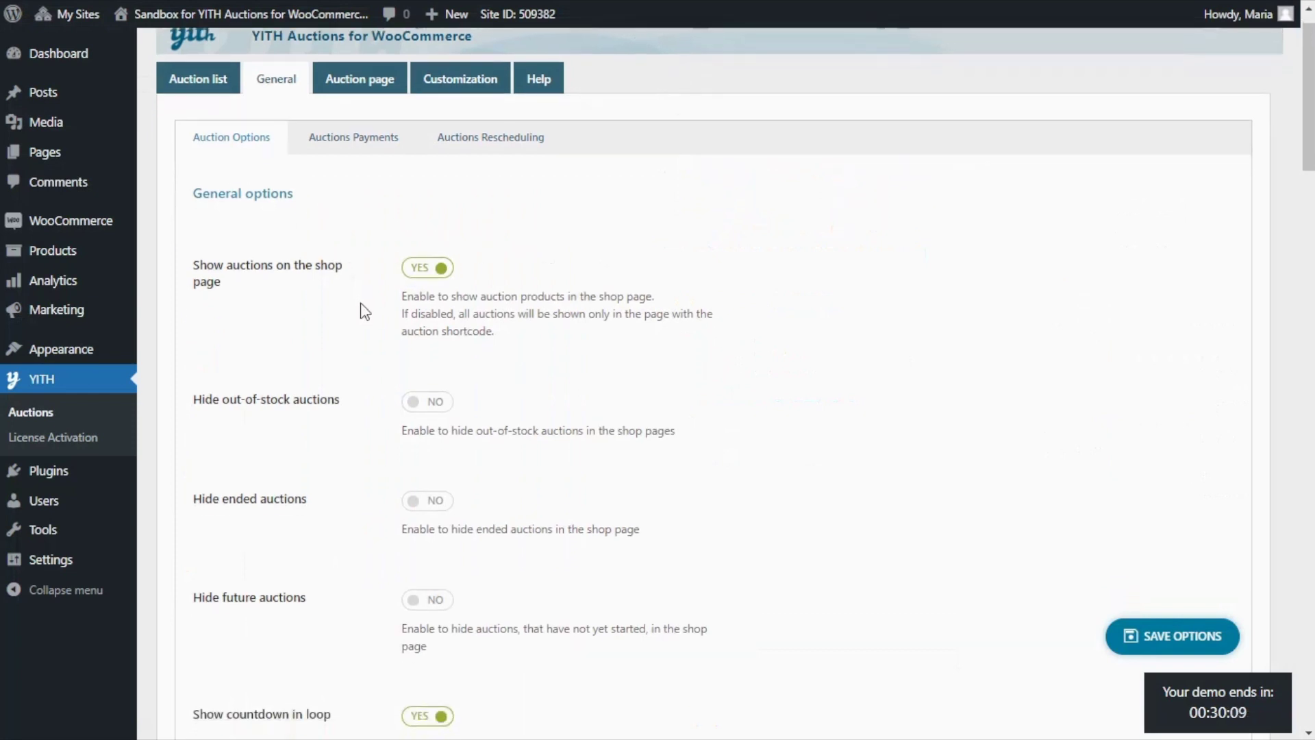
{"action": "scroll", "coordinate": [366, 312], "scroll_direction": "down", "scroll_amount": 10}
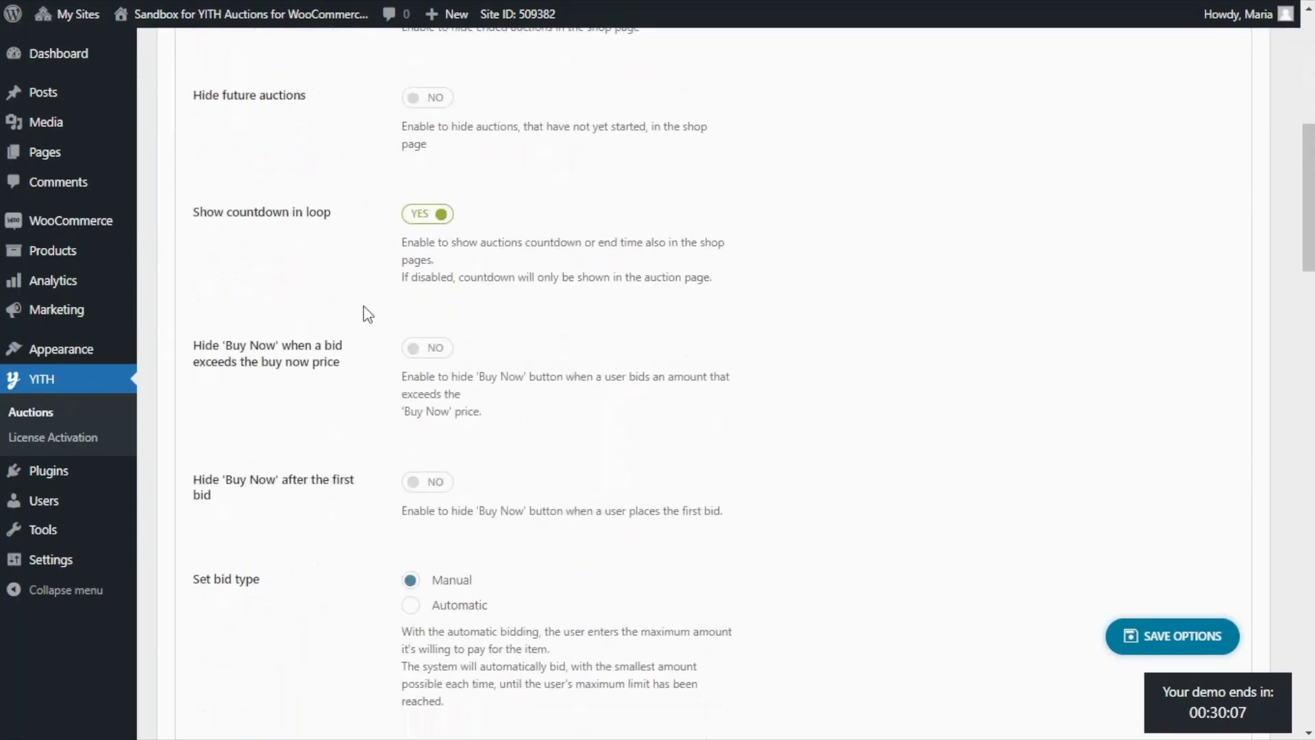
{"action": "scroll", "coordinate": [368, 313], "scroll_direction": "down", "scroll_amount": 10}
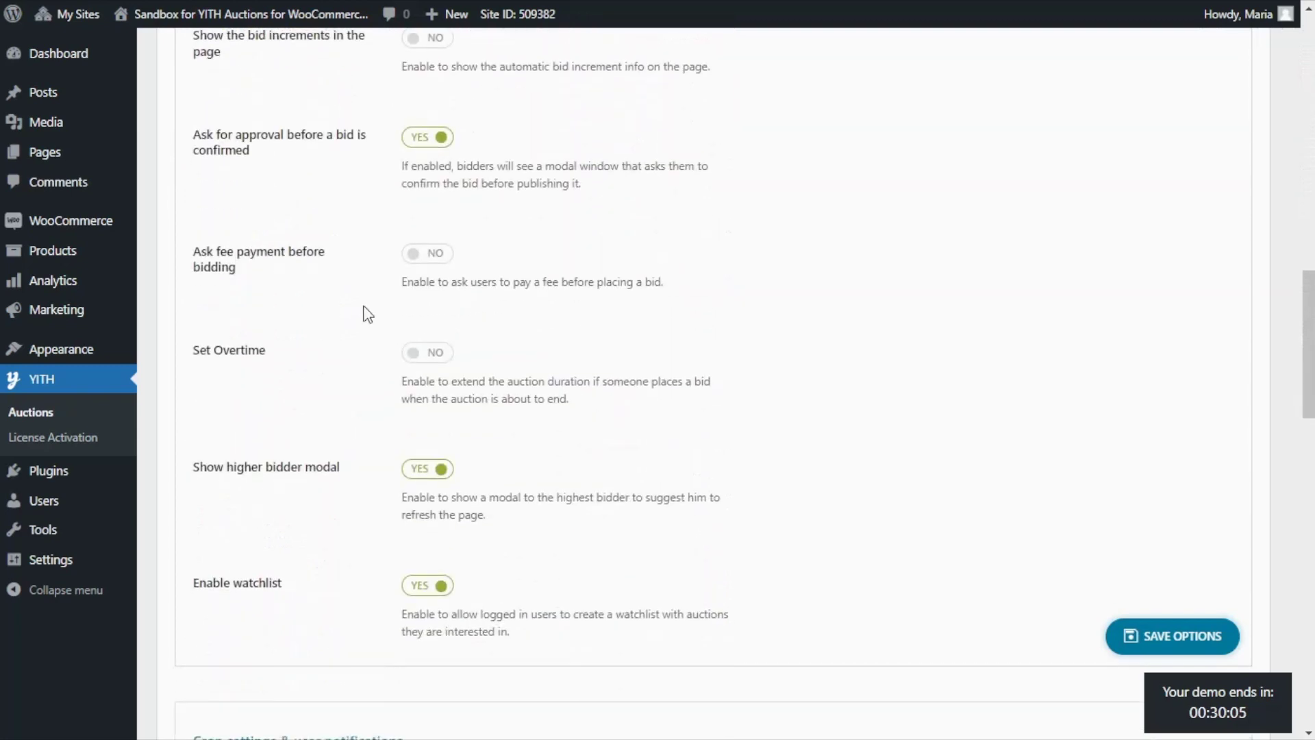
{"action": "scroll", "coordinate": [368, 314], "scroll_direction": "down", "scroll_amount": 2}
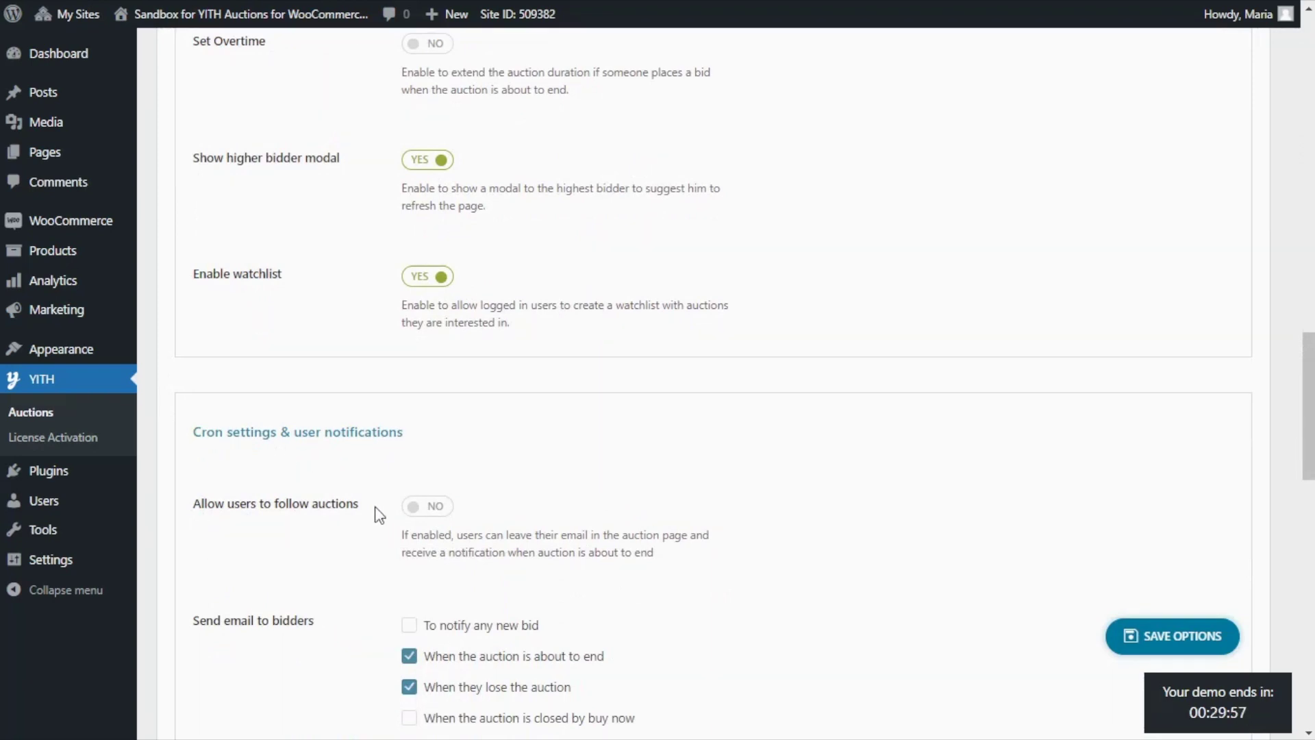
{"action": "left_click", "coordinate": [431, 515]}
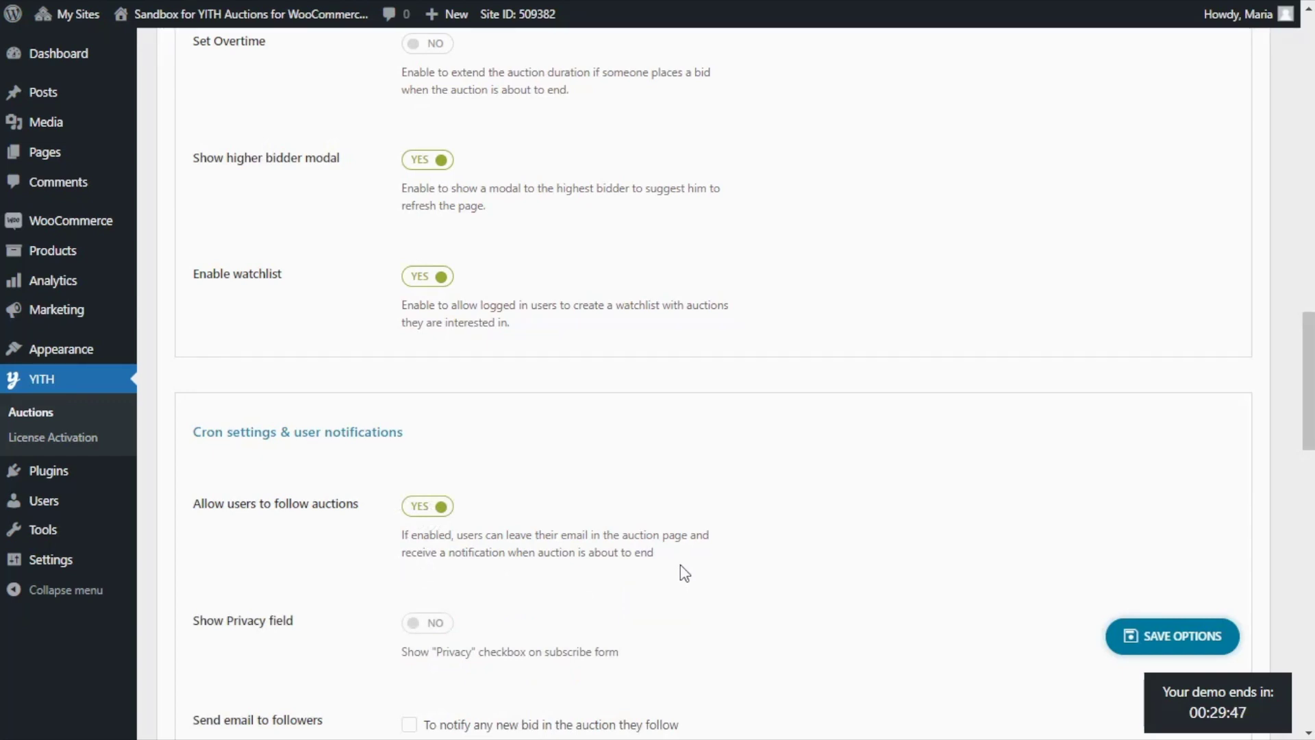
Enable Show Privacy field to view the privacy checkbox text setting, and disable the option again
{"action": "scroll", "coordinate": [675, 567], "scroll_direction": "down", "scroll_amount": 2}
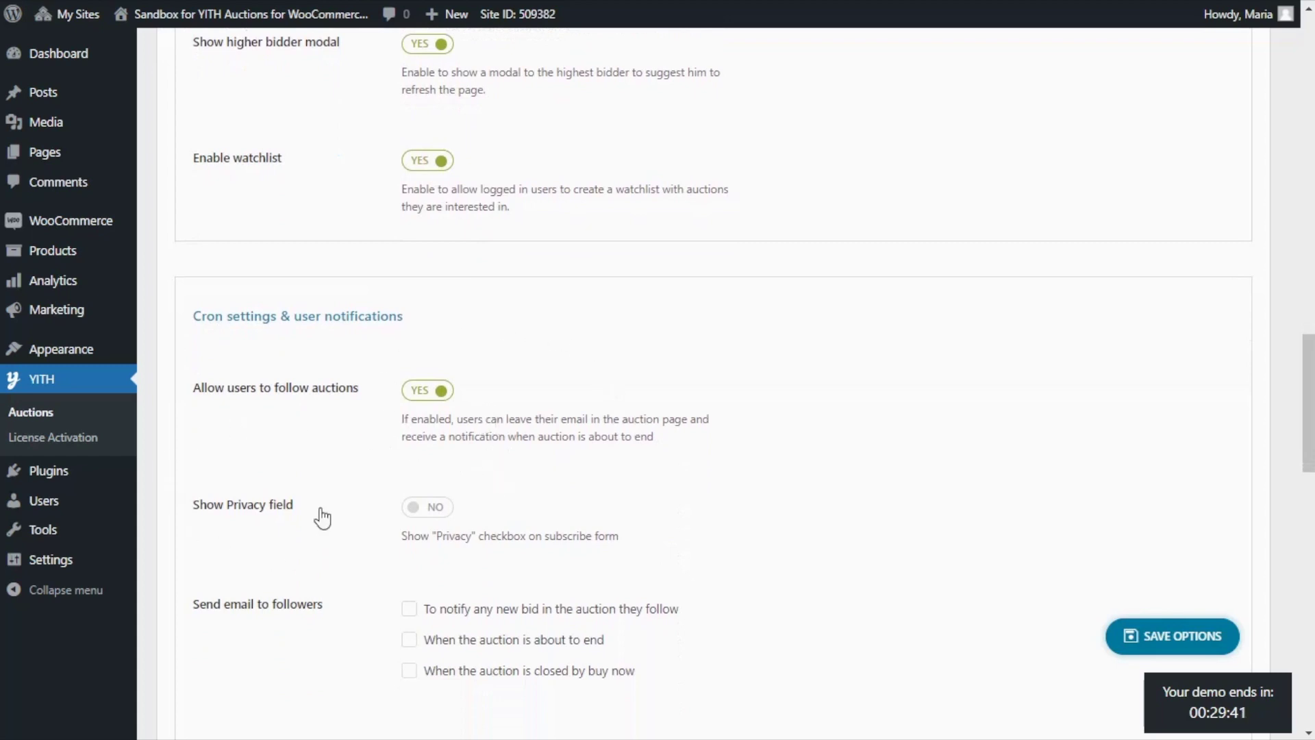
{"action": "left_click", "coordinate": [436, 512]}
{"action": "scroll", "coordinate": [602, 546], "scroll_direction": "down", "scroll_amount": 1}
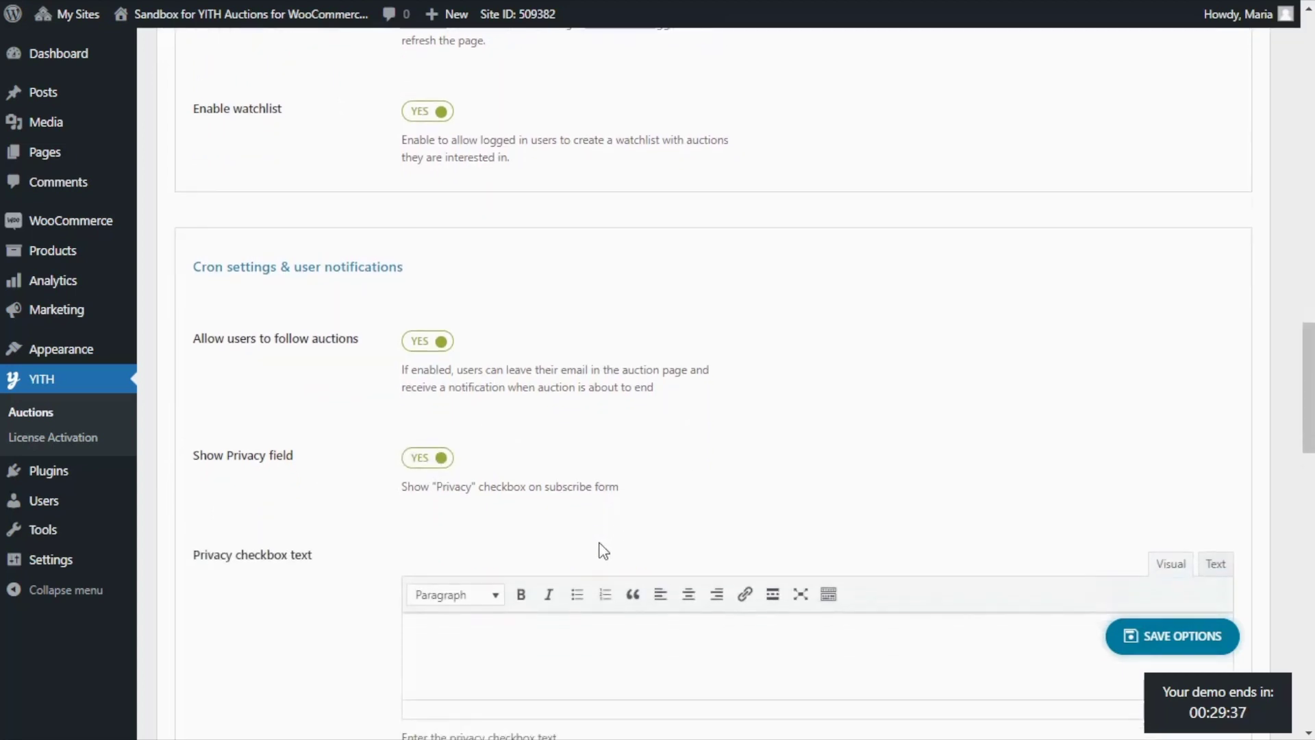
{"action": "scroll", "coordinate": [602, 550], "scroll_direction": "down", "scroll_amount": 3}
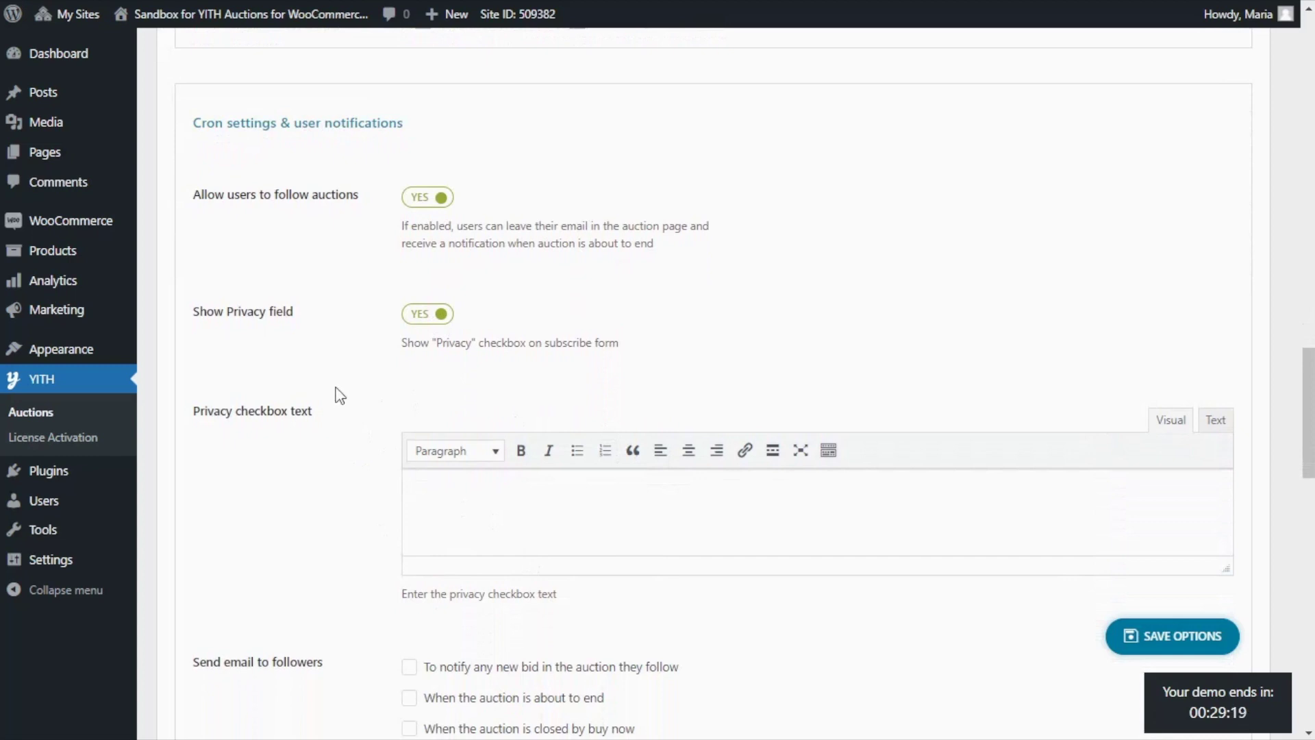
{"action": "left_click", "coordinate": [430, 316]}
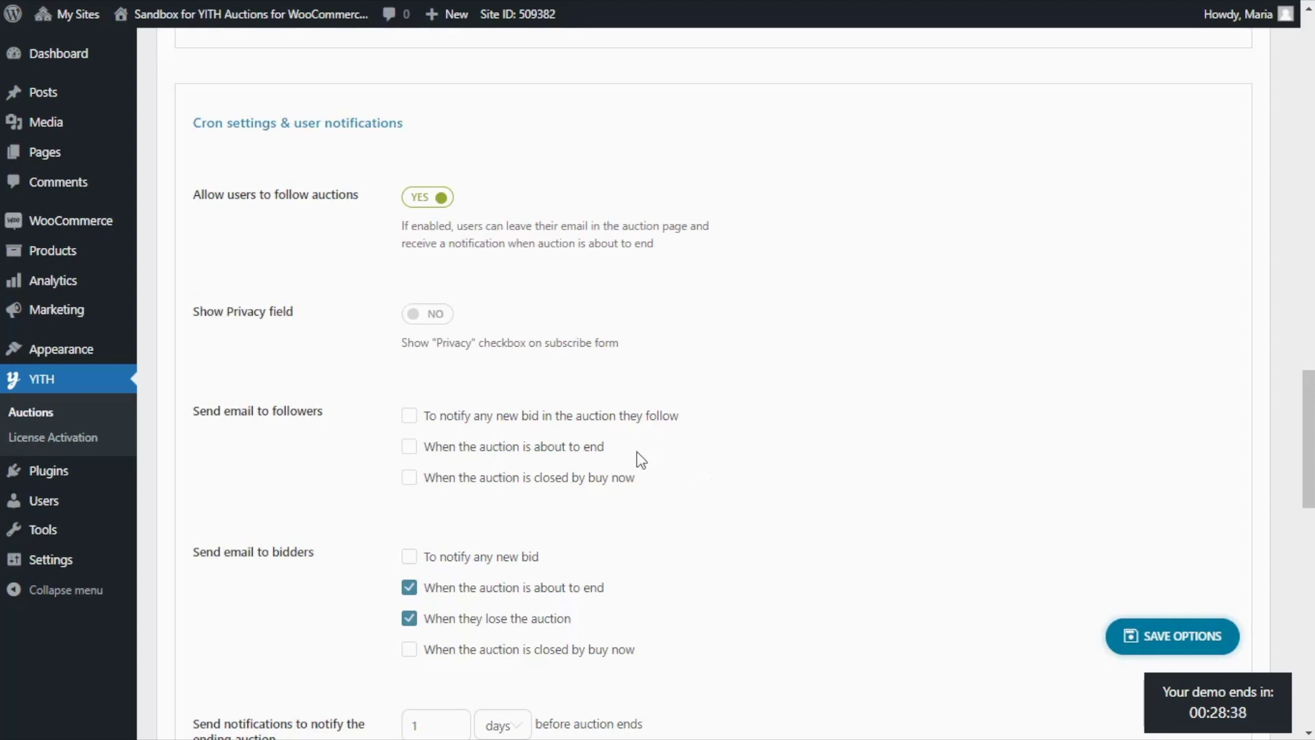
Have followers emailed when the auction is about to end, keep the notification at 1 days before the end, and save the options
{"action": "left_click", "coordinate": [407, 447]}
{"action": "scroll", "coordinate": [356, 449], "scroll_direction": "down", "scroll_amount": 5}
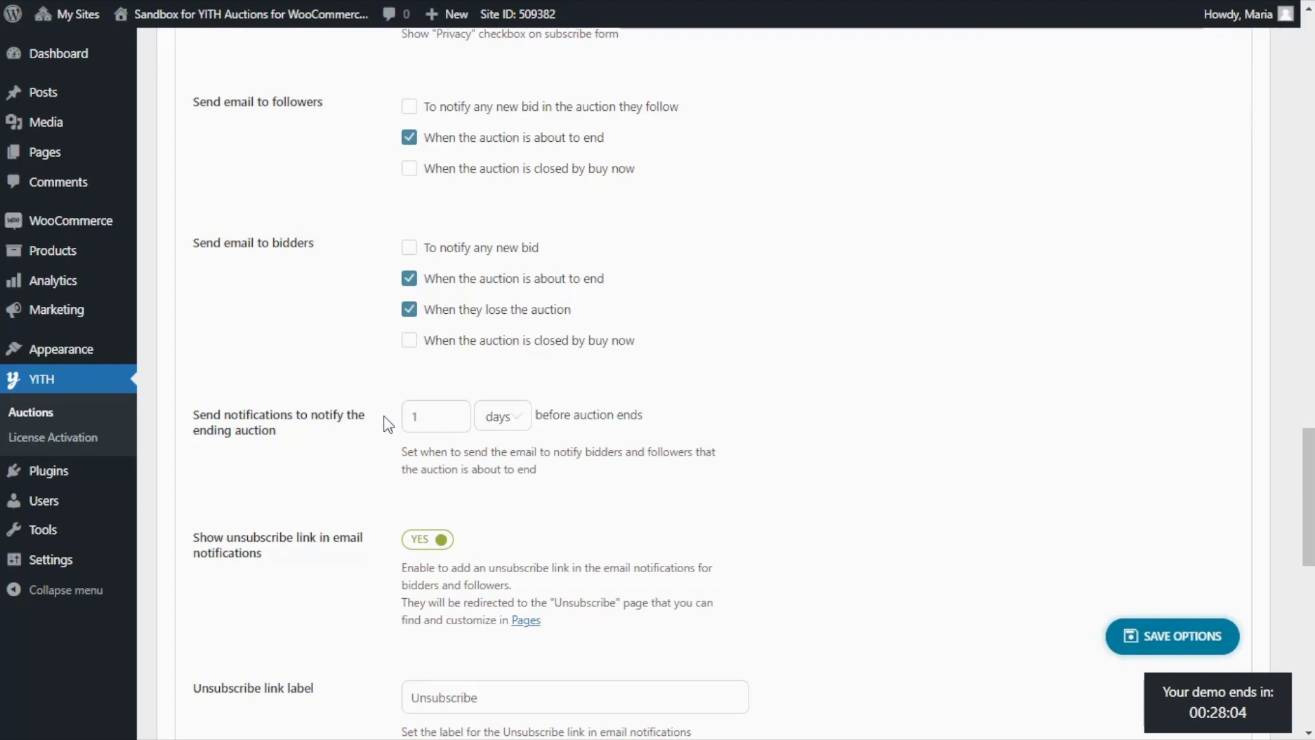
{"action": "left_click", "coordinate": [522, 418]}
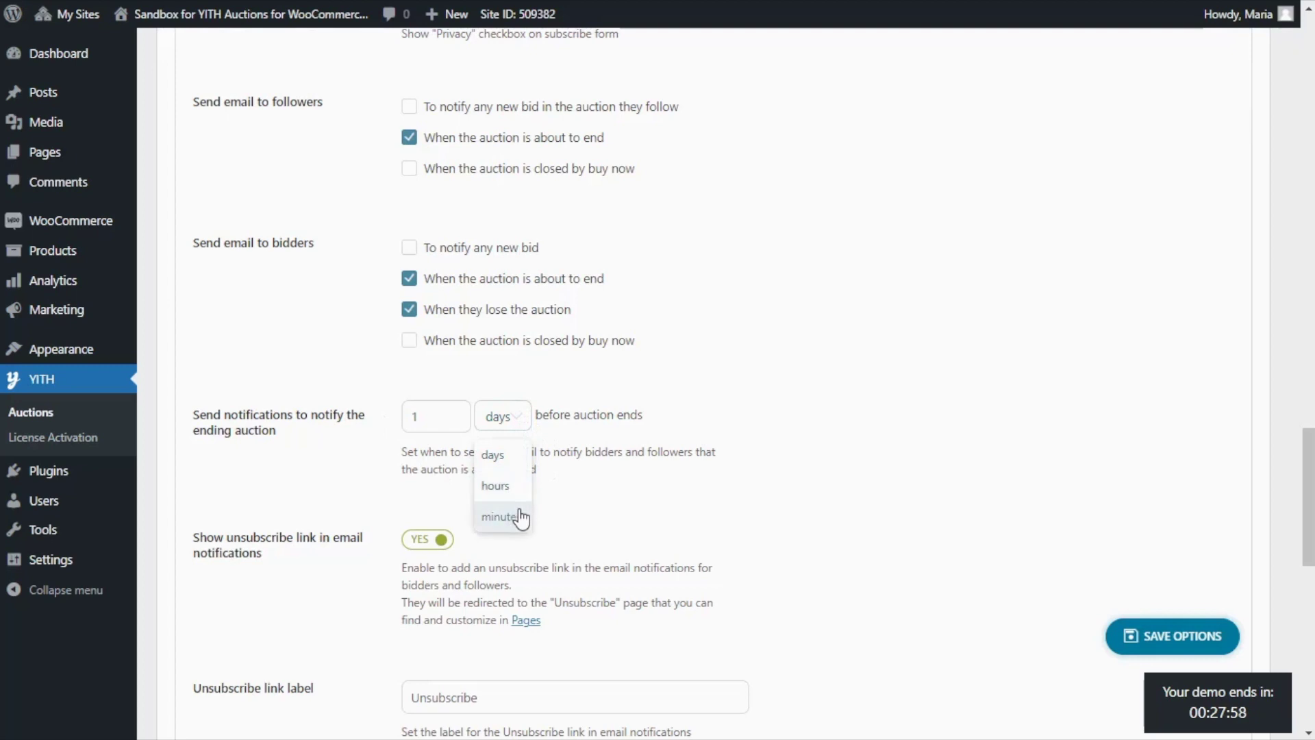
{"action": "left_click", "coordinate": [513, 465]}
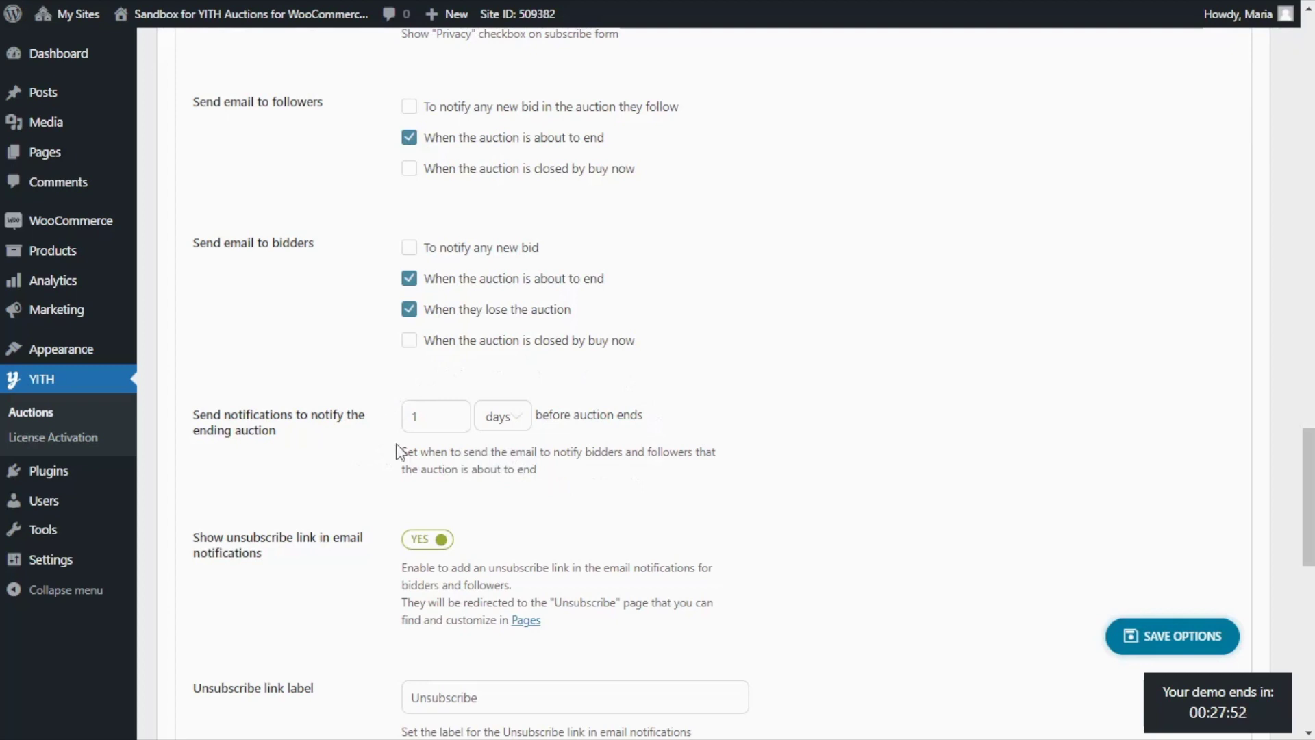
{"action": "left_click", "coordinate": [1161, 638]}
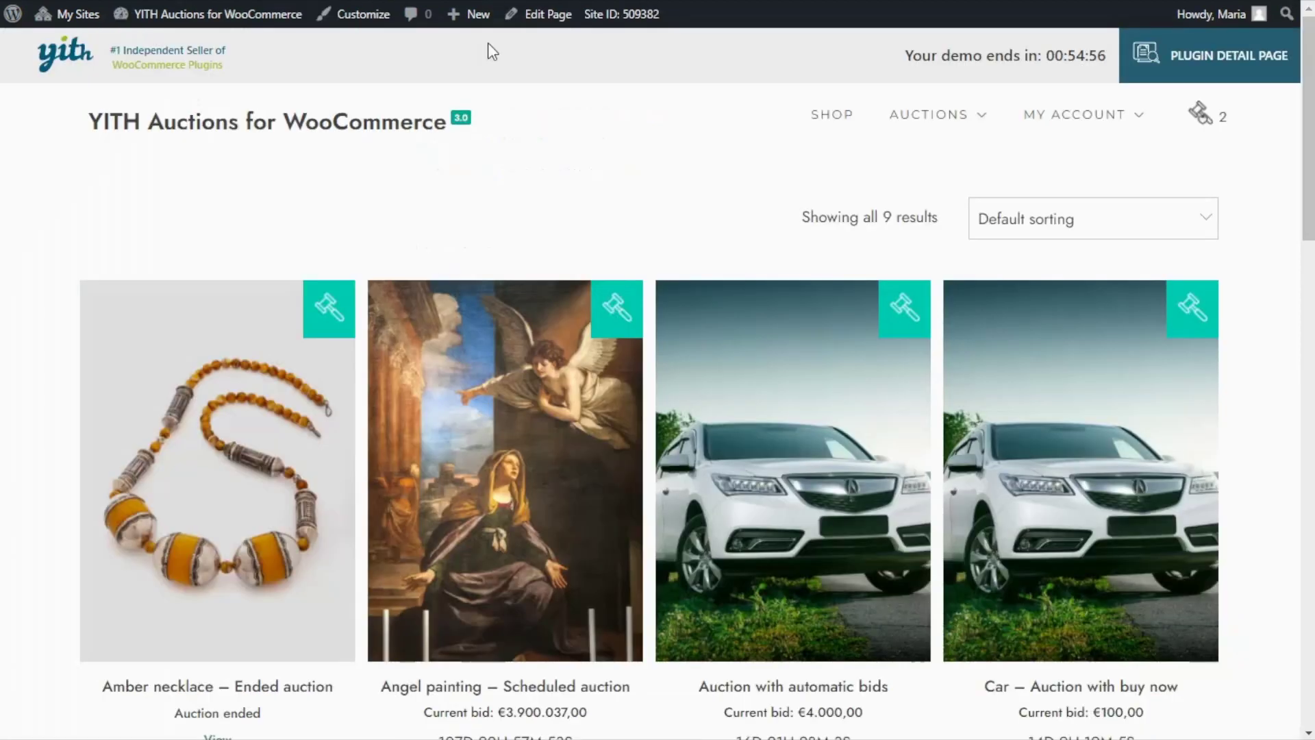
On the shop page, find the "Mona Lisa Painting – Standard auction" product and go to its product page
{"action": "scroll", "coordinate": [574, 101], "scroll_direction": "down", "scroll_amount": 1}
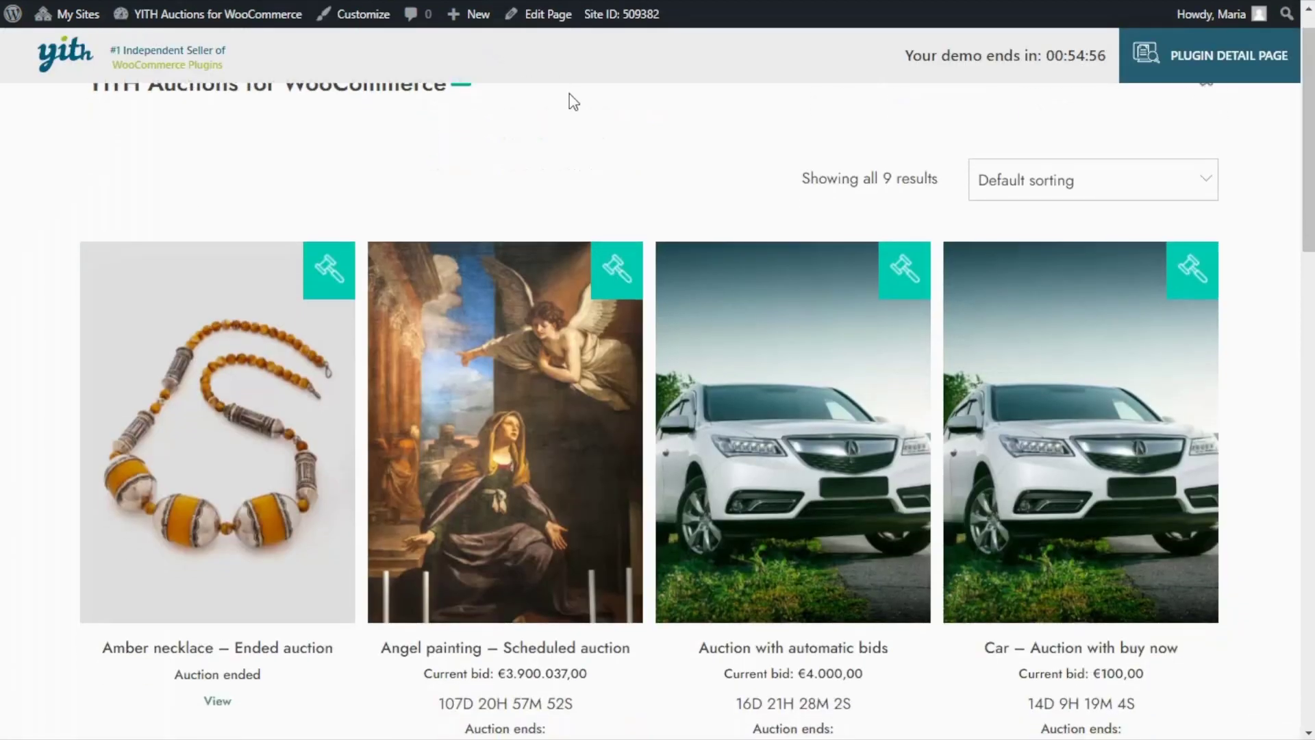
{"action": "scroll", "coordinate": [567, 174], "scroll_direction": "down", "scroll_amount": 6}
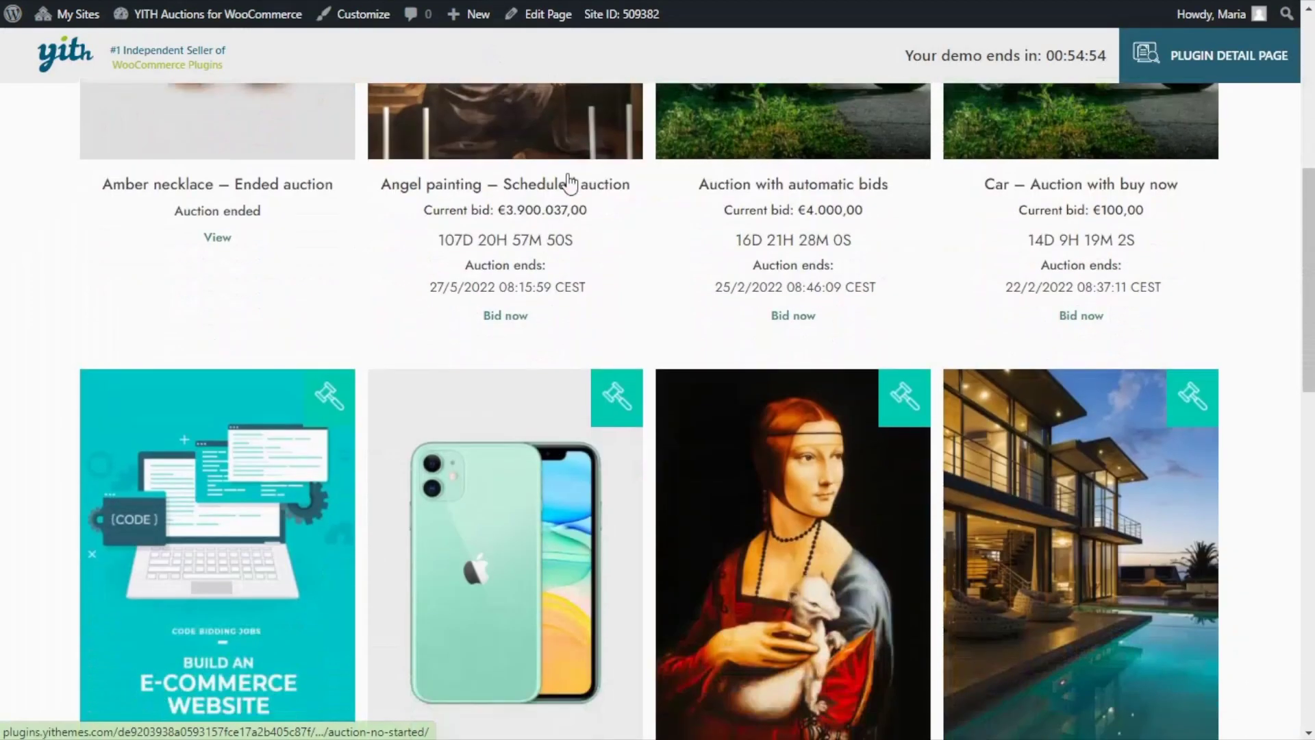
{"action": "scroll", "coordinate": [567, 181], "scroll_direction": "down", "scroll_amount": 7}
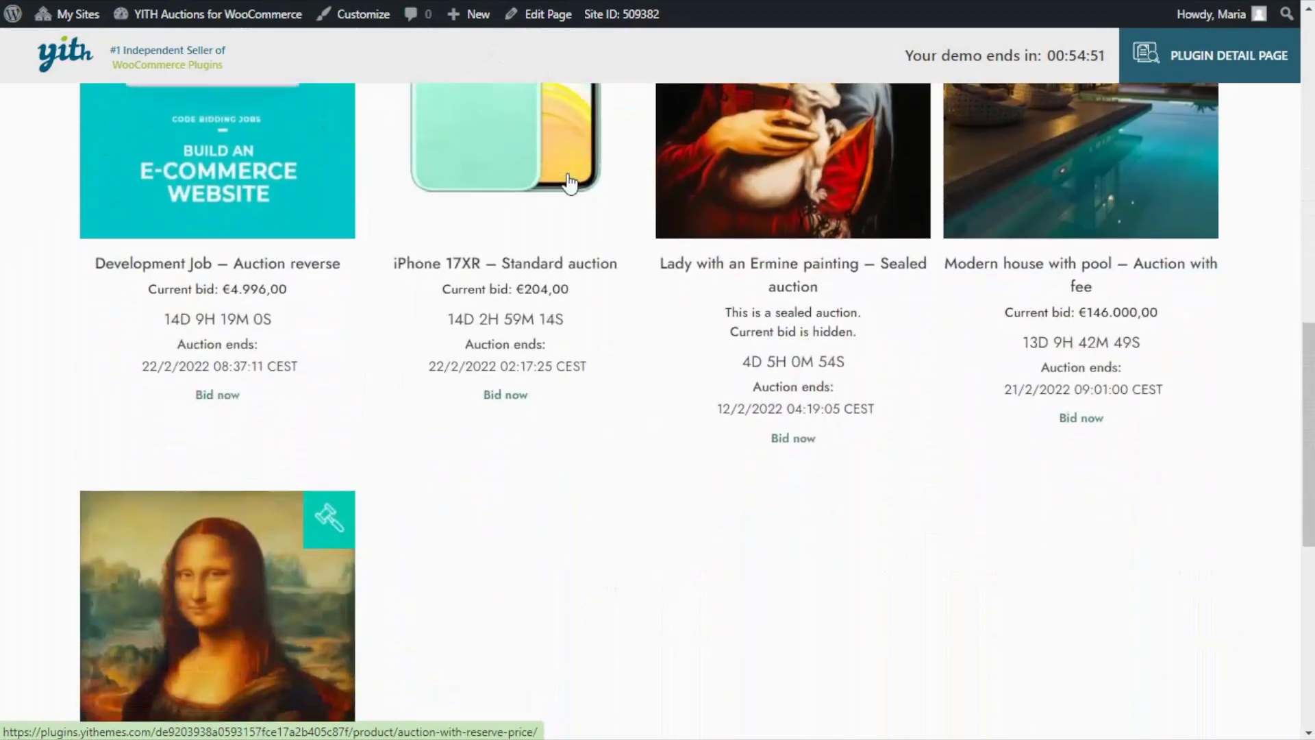
{"action": "scroll", "coordinate": [567, 182], "scroll_direction": "down", "scroll_amount": 3}
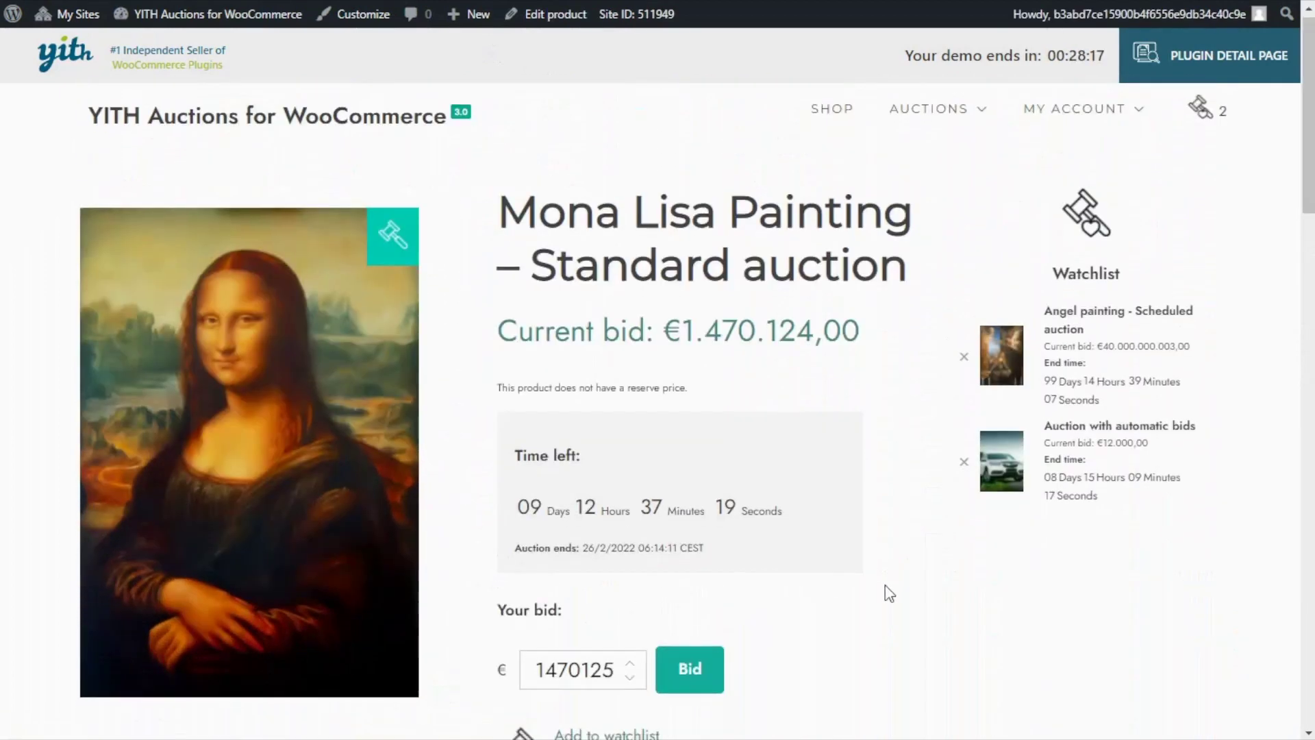
Enter the follower's e-mail in the Mona Lisa auction's "Follow this auction" form and submit it to stay updated
{"action": "scroll", "coordinate": [929, 546], "scroll_direction": "down", "scroll_amount": 2}
{"action": "scroll", "coordinate": [930, 546], "scroll_direction": "down", "scroll_amount": 4}
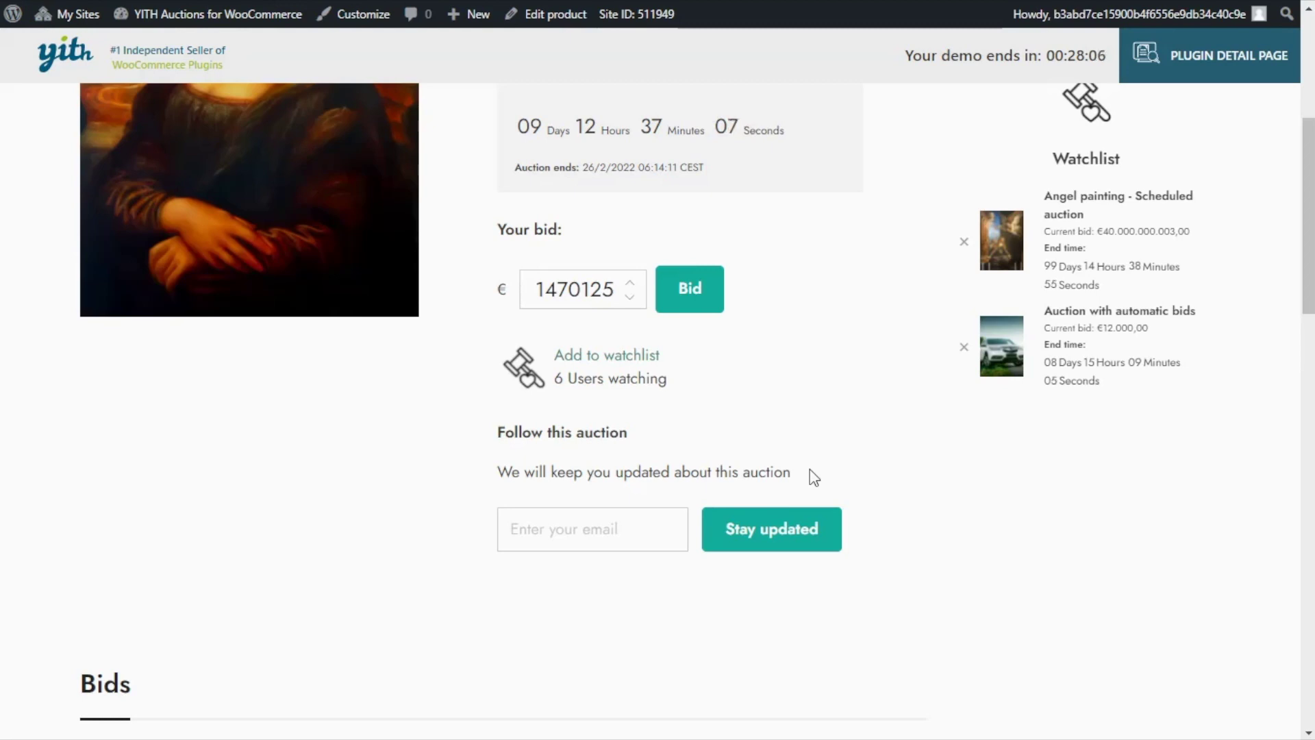
{"action": "left_click", "coordinate": [551, 534]}
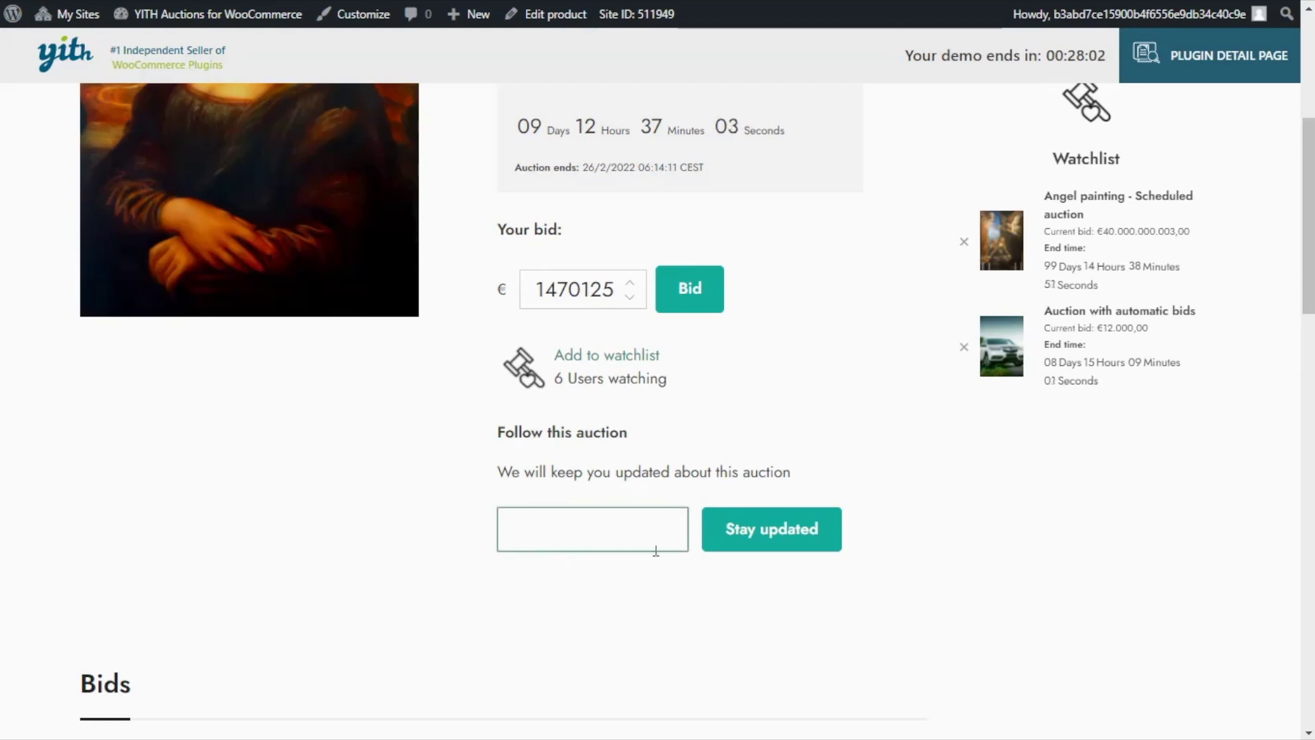
{"action": "left_click", "coordinate": [768, 553]}
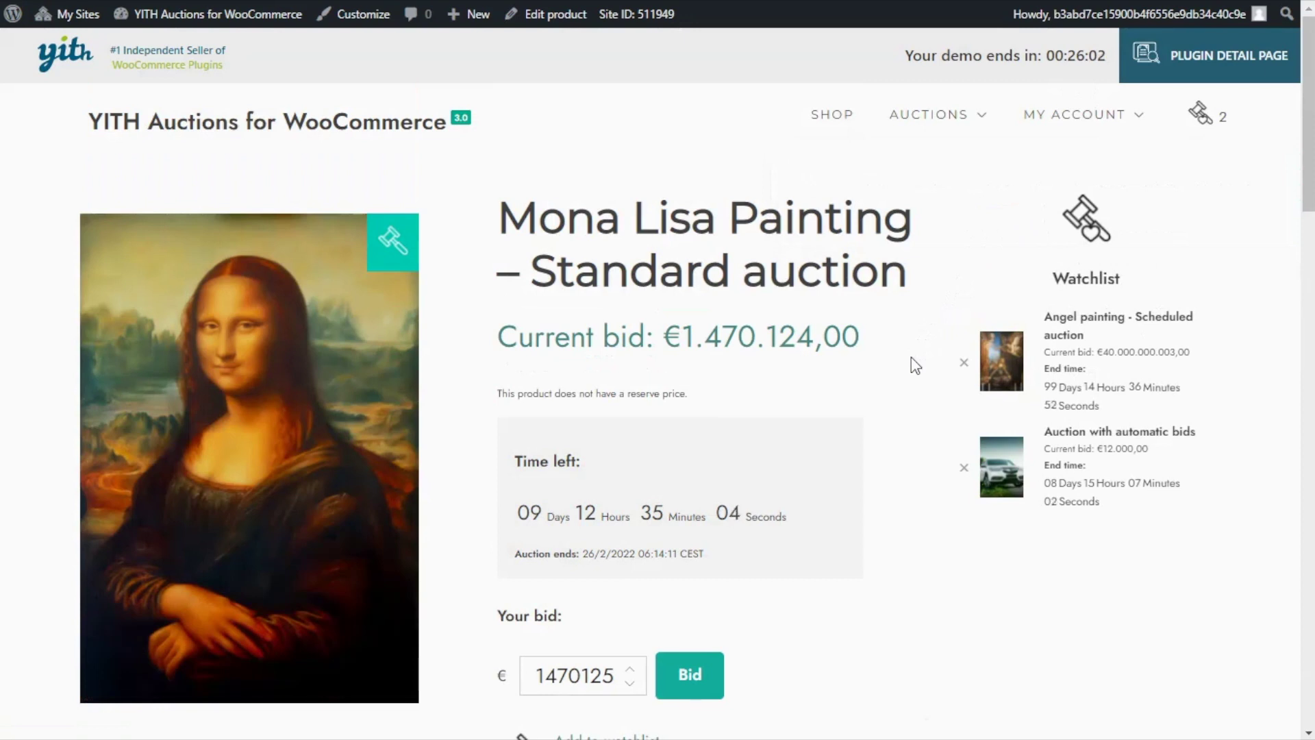
{"action": "scroll", "coordinate": [910, 378], "scroll_direction": "down", "scroll_amount": 3}
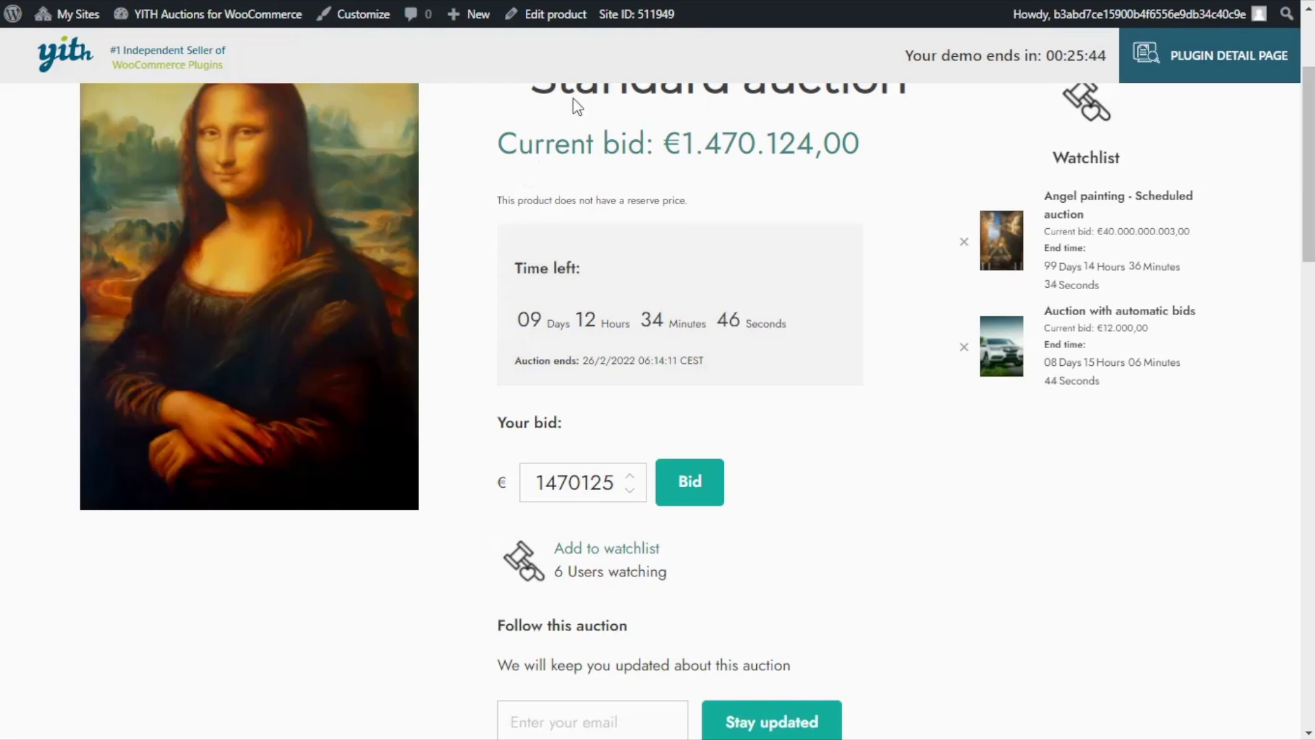
{"action": "left_click", "coordinate": [550, 27]}
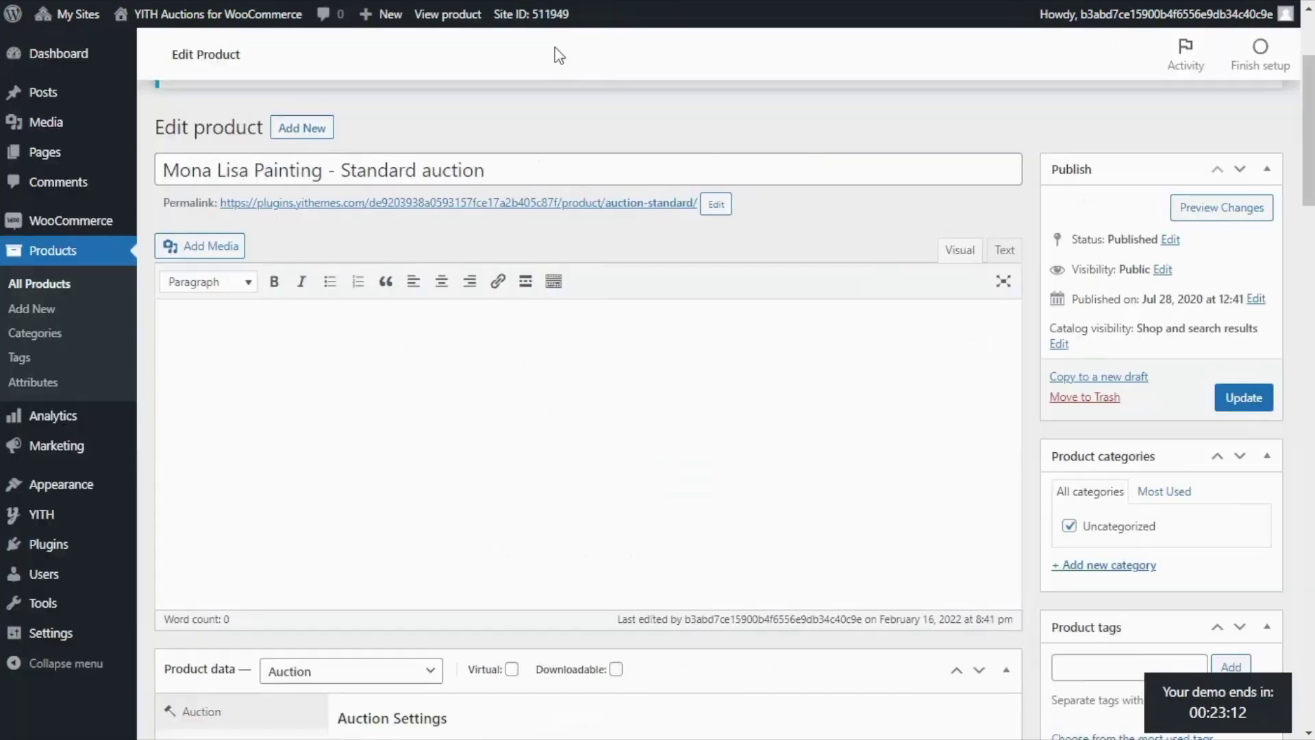
{"action": "scroll", "coordinate": [630, 322], "scroll_direction": "down", "scroll_amount": 8}
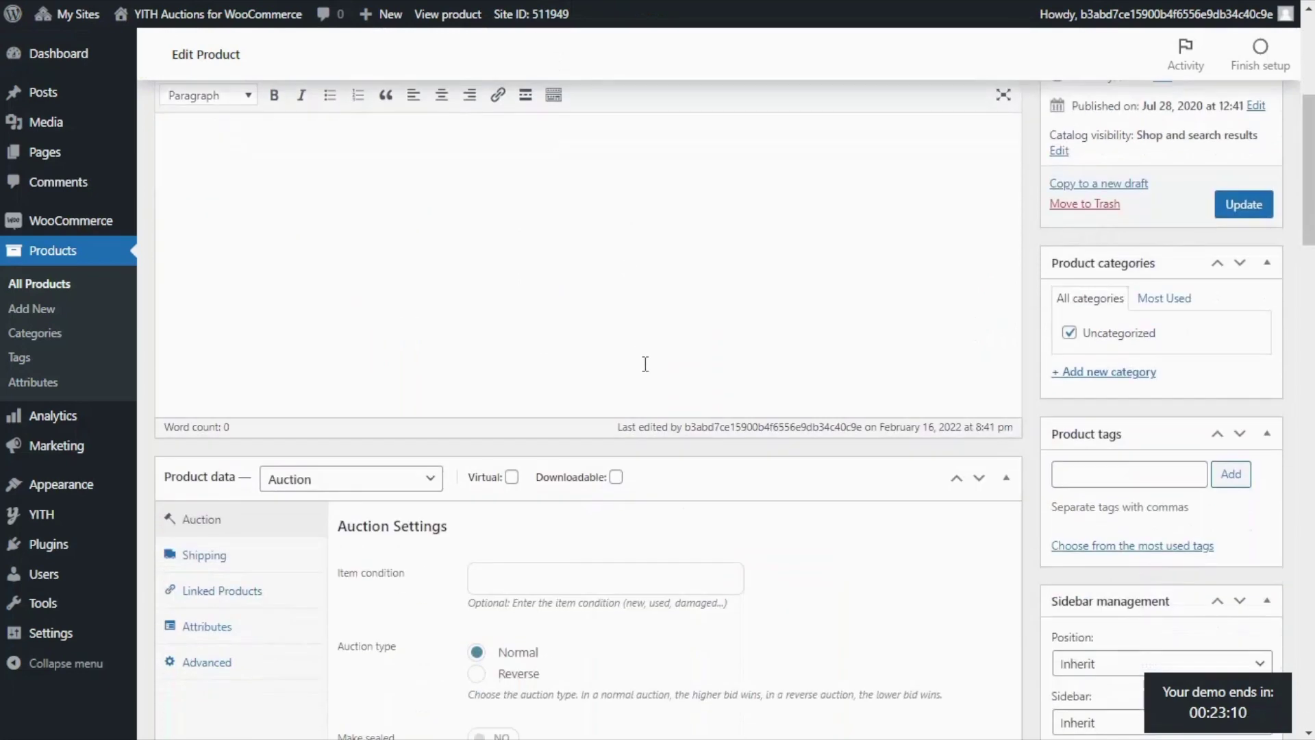
{"action": "scroll", "coordinate": [649, 375], "scroll_direction": "down", "scroll_amount": 4}
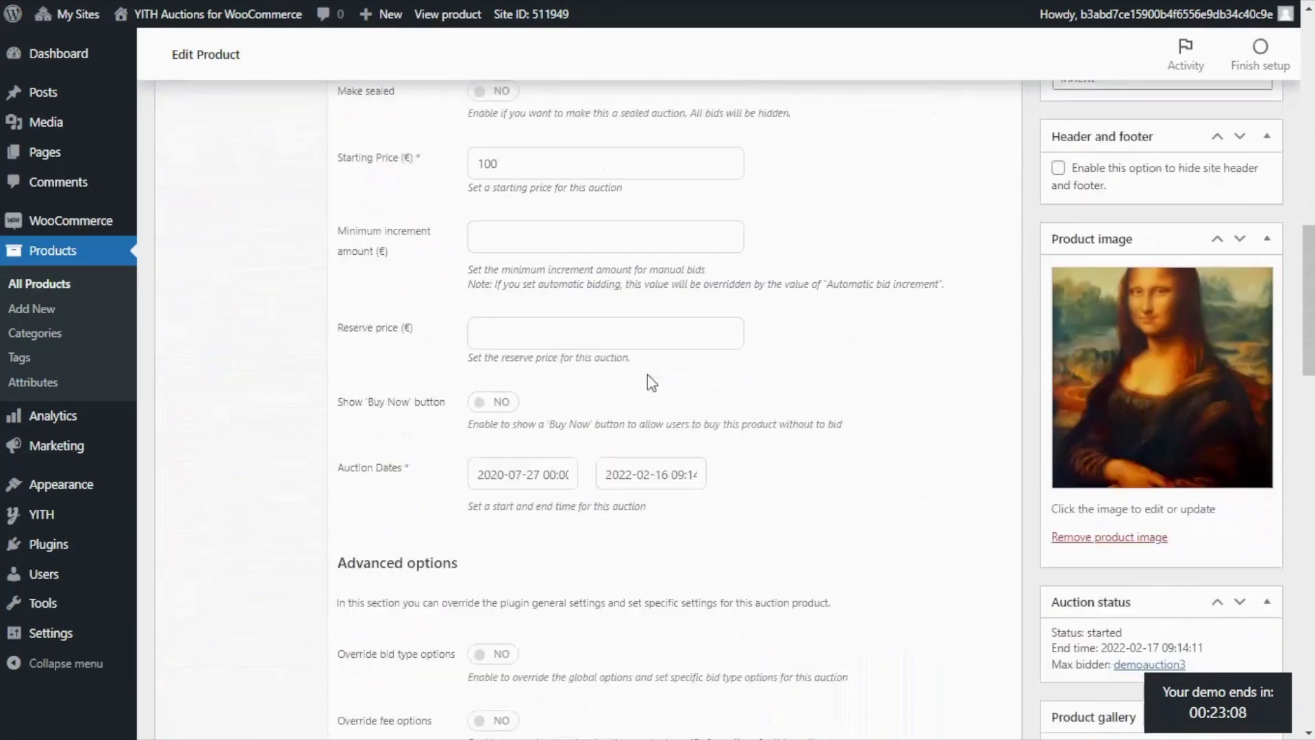
{"action": "left_click", "coordinate": [664, 445]}
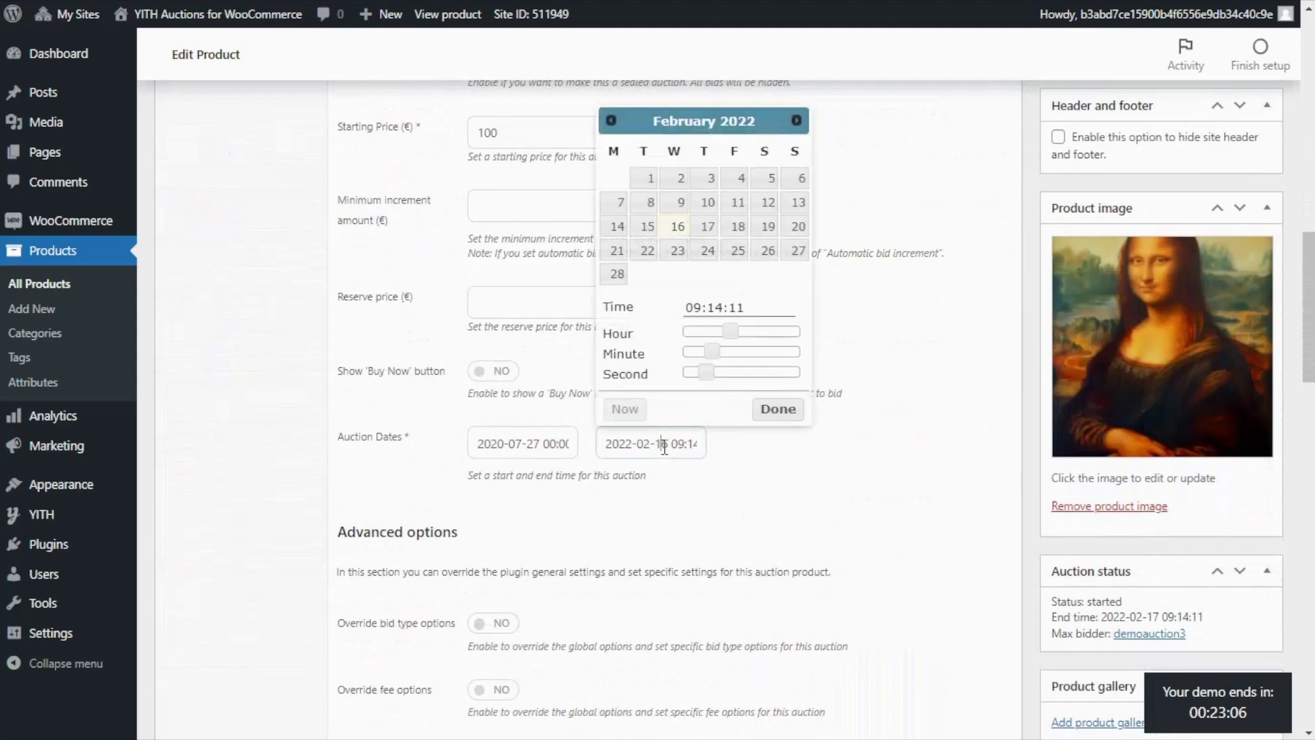
{"action": "left_click", "coordinate": [709, 226]}
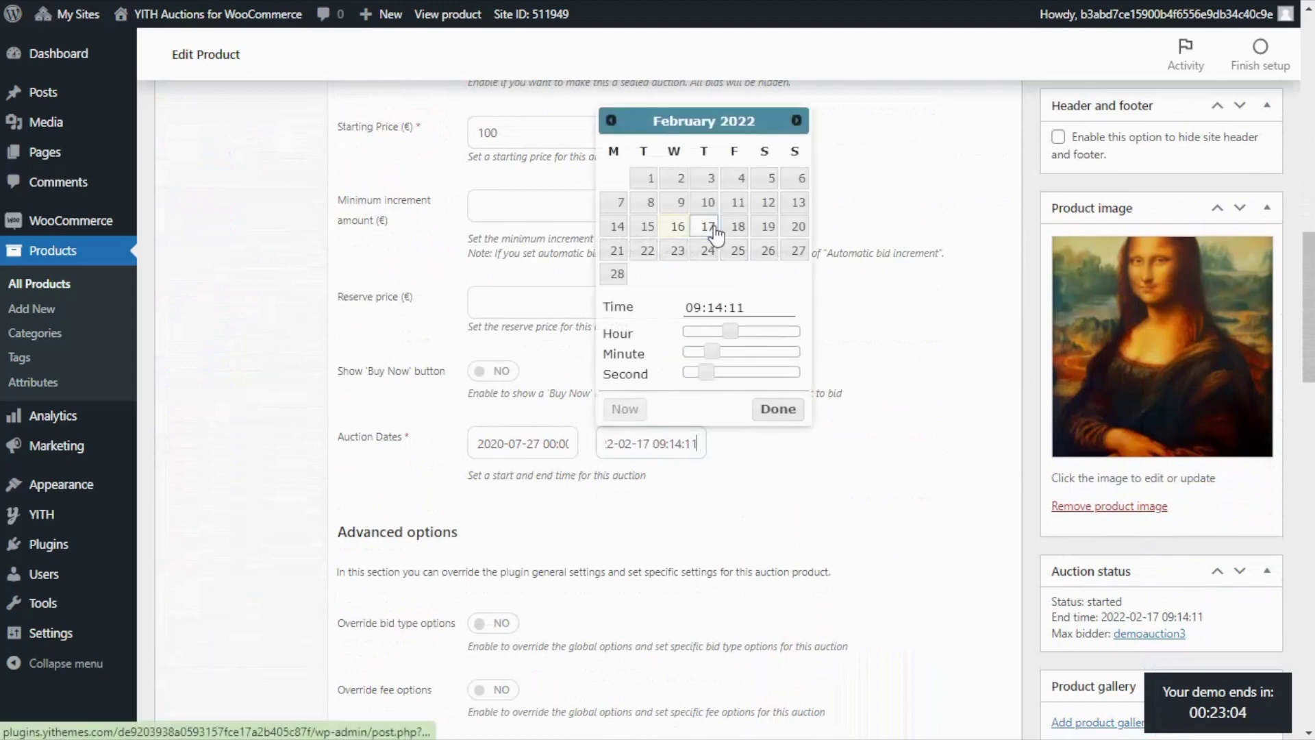
{"action": "left_click", "coordinate": [778, 409]}
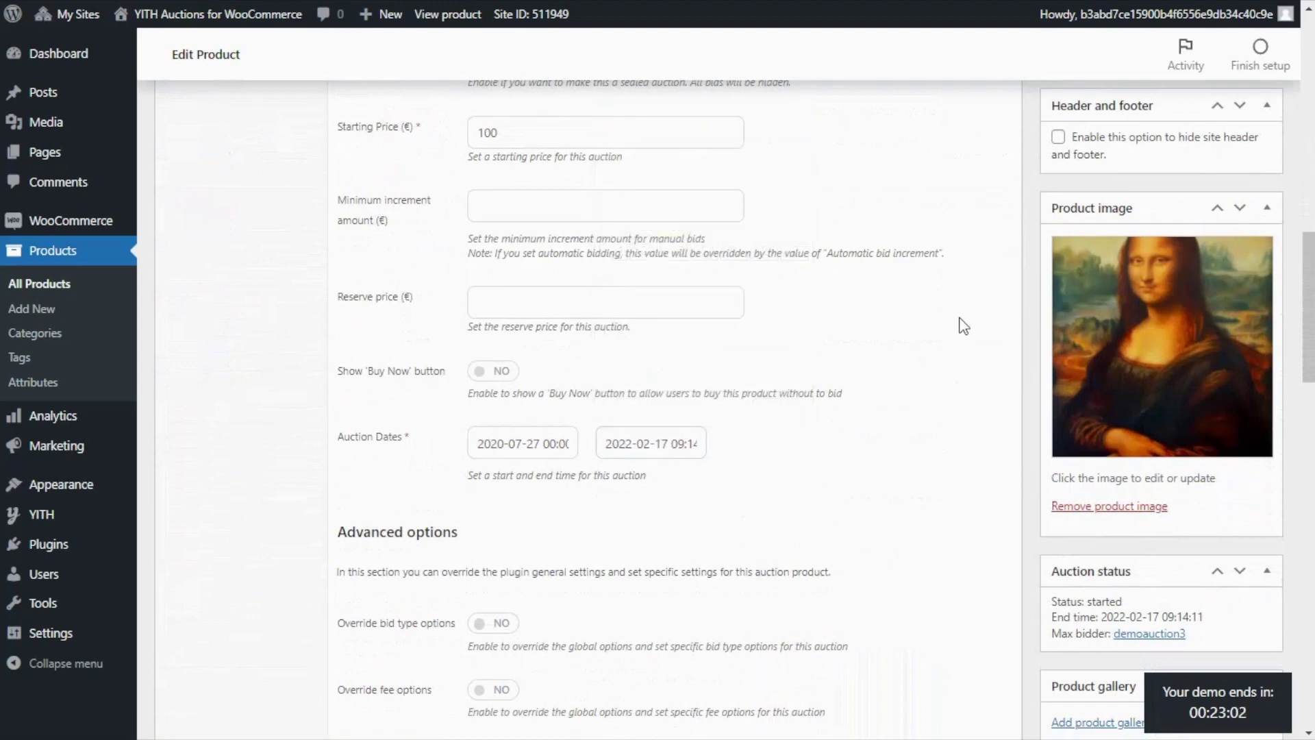
Update the Mona Lisa Painting product and open its public page through the permalink
{"action": "scroll", "coordinate": [973, 307], "scroll_direction": "up", "scroll_amount": 5}
{"action": "scroll", "coordinate": [972, 317], "scroll_direction": "up", "scroll_amount": 4}
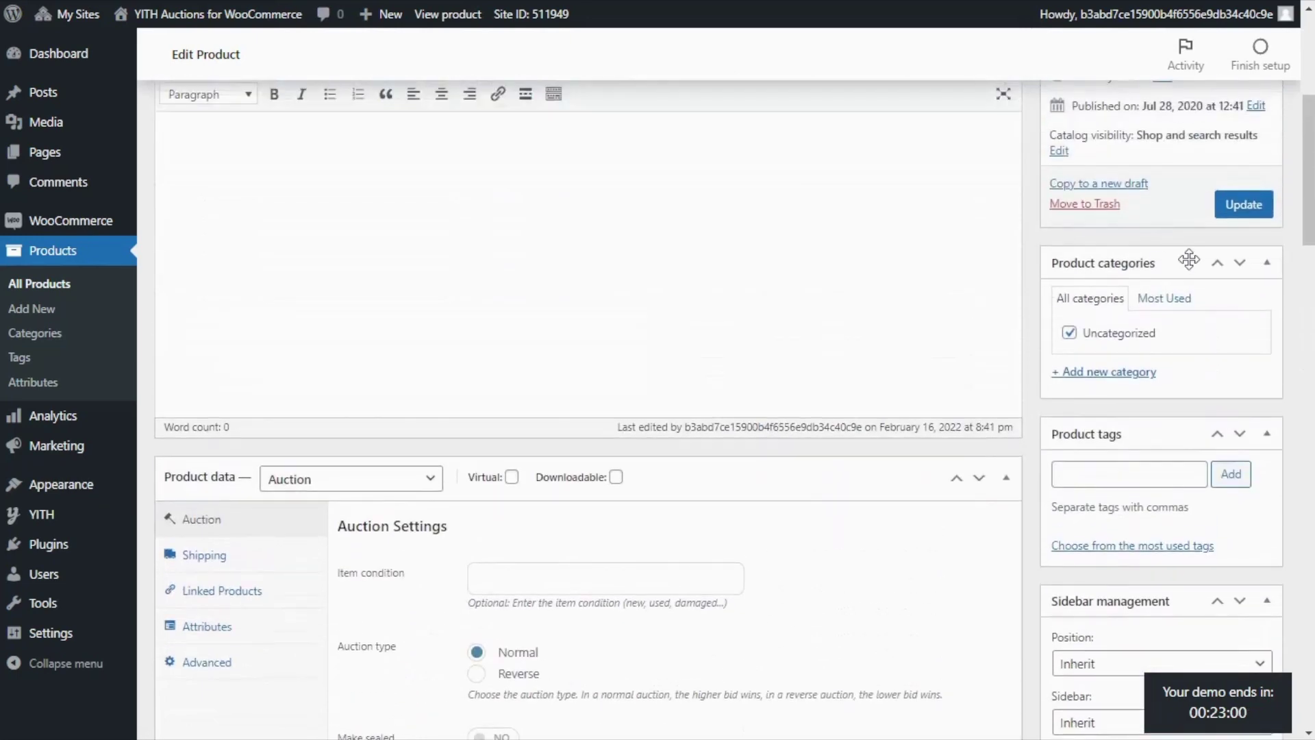
{"action": "left_click", "coordinate": [1239, 209]}
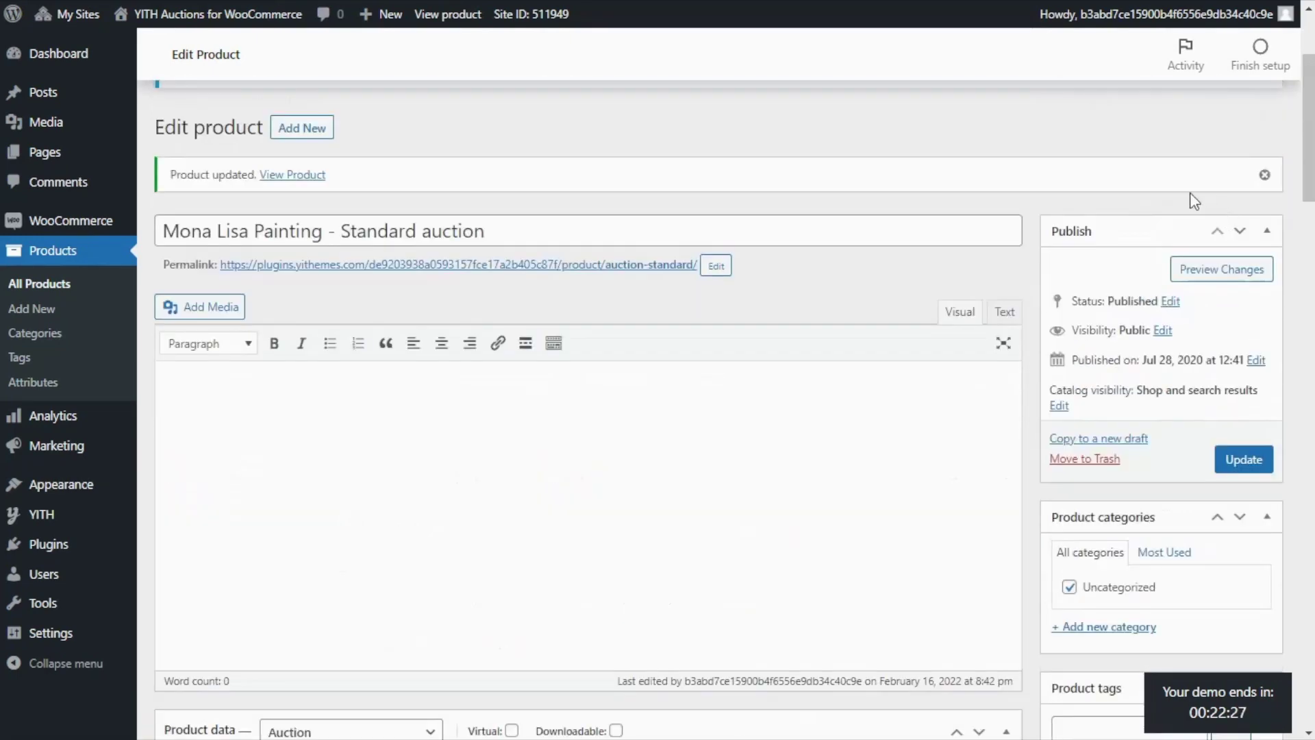
{"action": "left_click", "coordinate": [507, 266]}
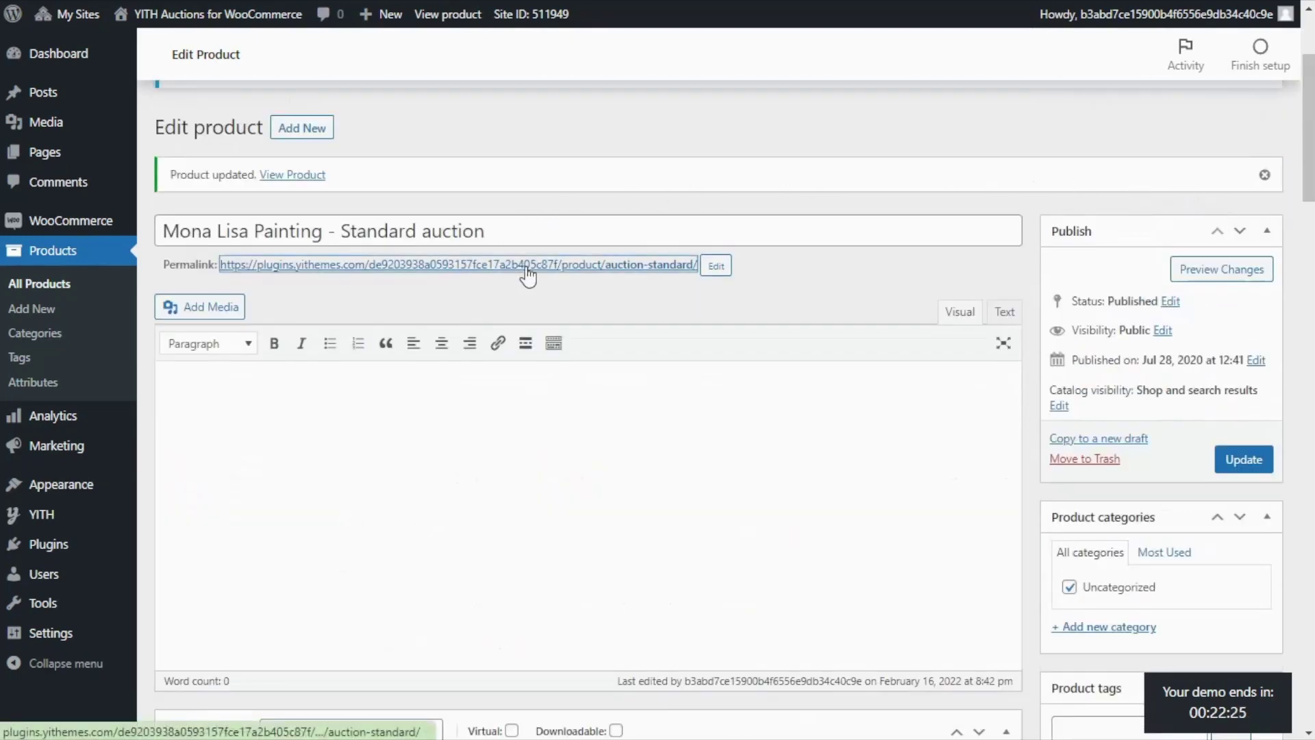
{"action": "scroll", "coordinate": [864, 342], "scroll_direction": "down", "scroll_amount": 2}
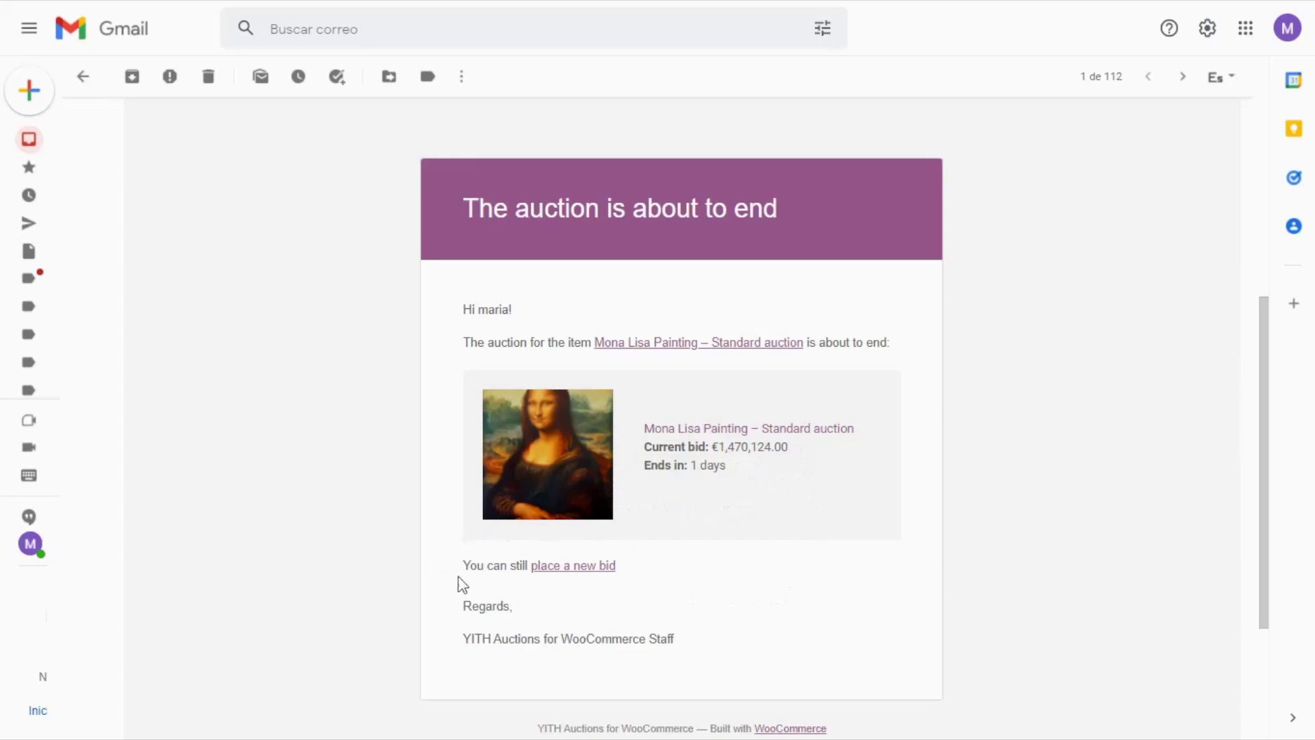
From the "The auction is about to end" e-mail in Gmail, follow the "place a new bid" link and view the auction's bidding area
{"action": "left_click", "coordinate": [580, 579]}
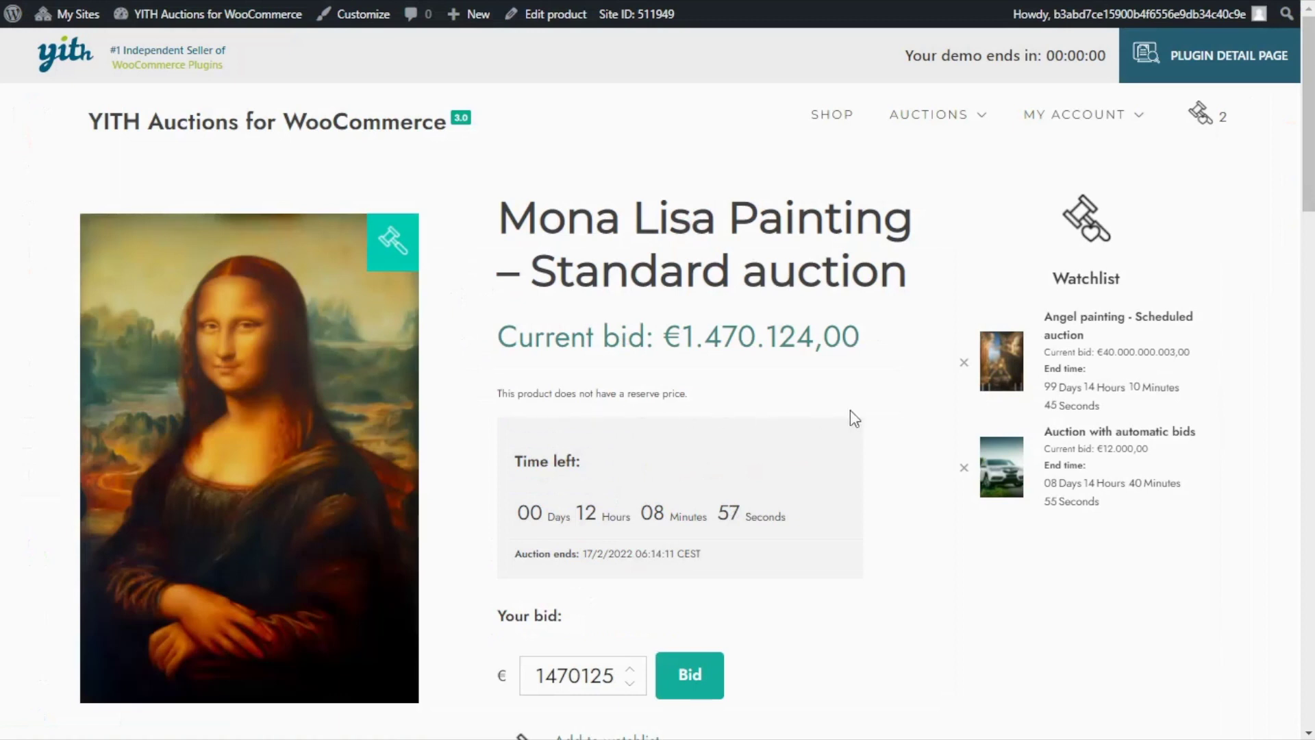
{"action": "scroll", "coordinate": [917, 424], "scroll_direction": "down", "scroll_amount": 3}
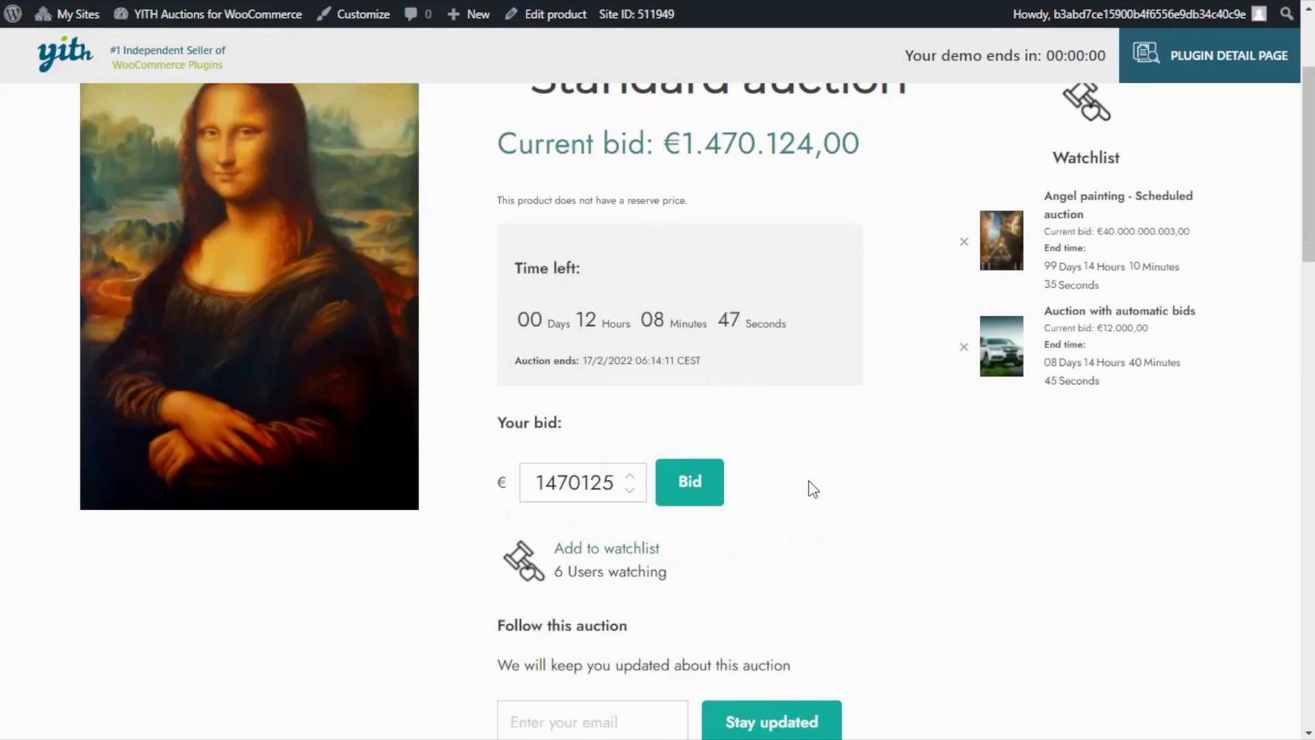
{"action": "scroll", "coordinate": [877, 432], "scroll_direction": "up", "scroll_amount": 1}
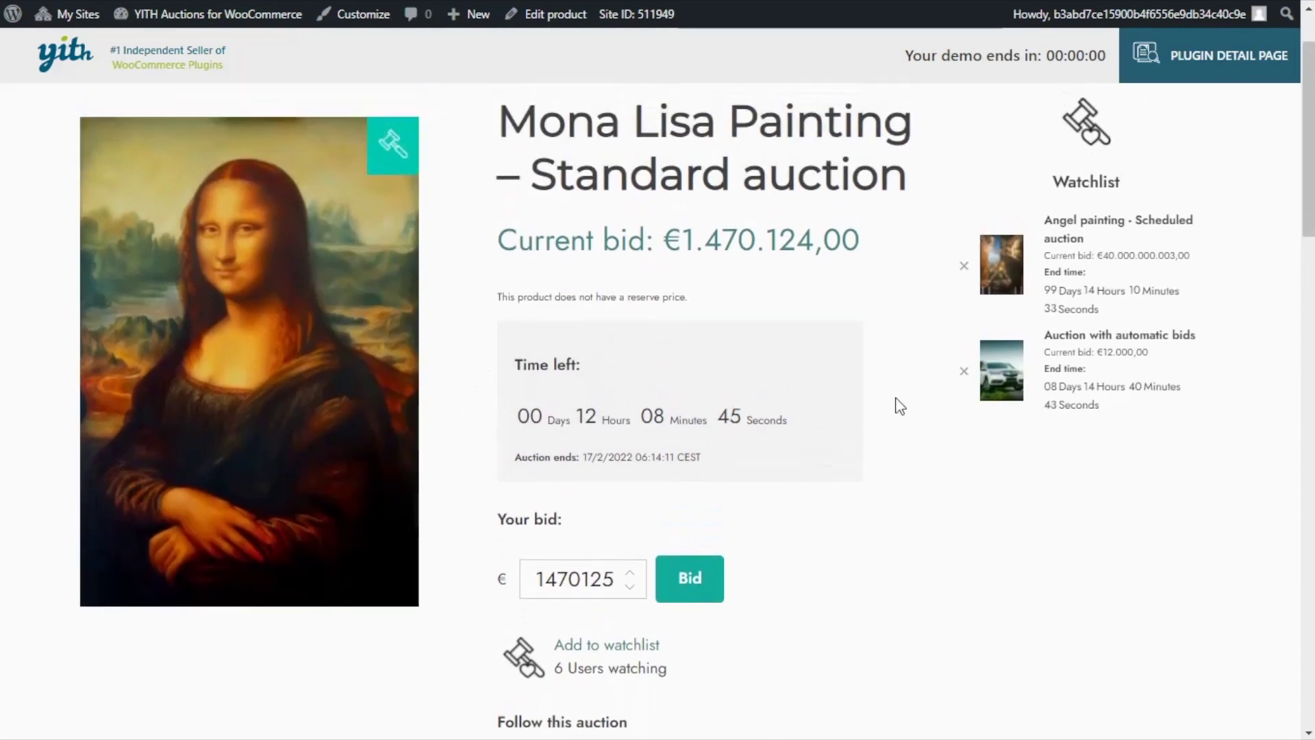